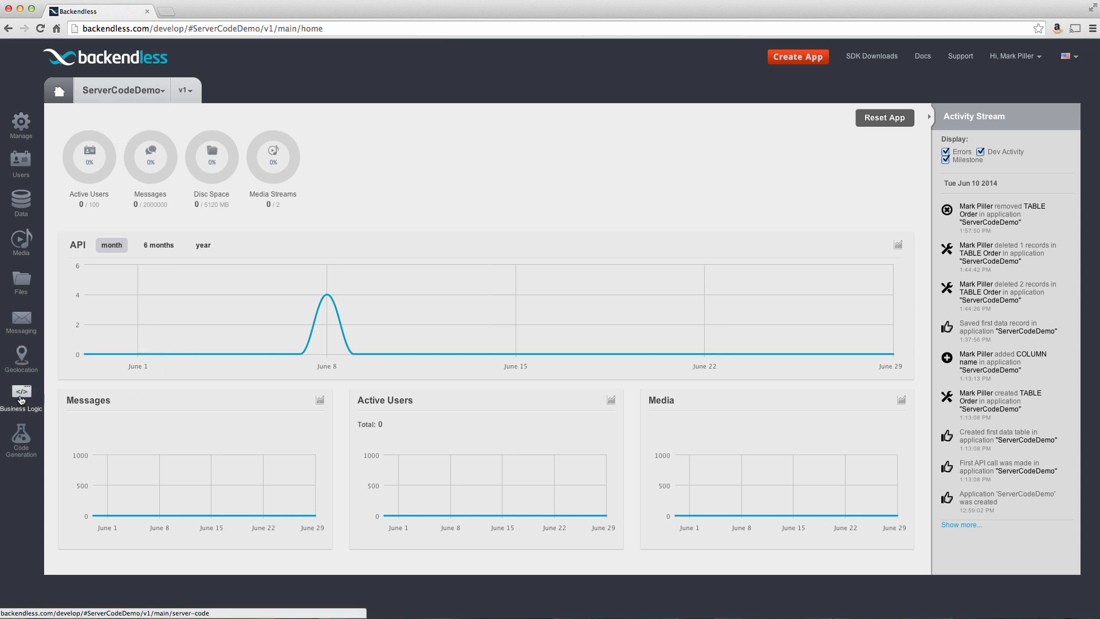
# - Go to the Business Logic section of the ServerCodeDemo app from the sidebar
pyautogui.click(22, 395)
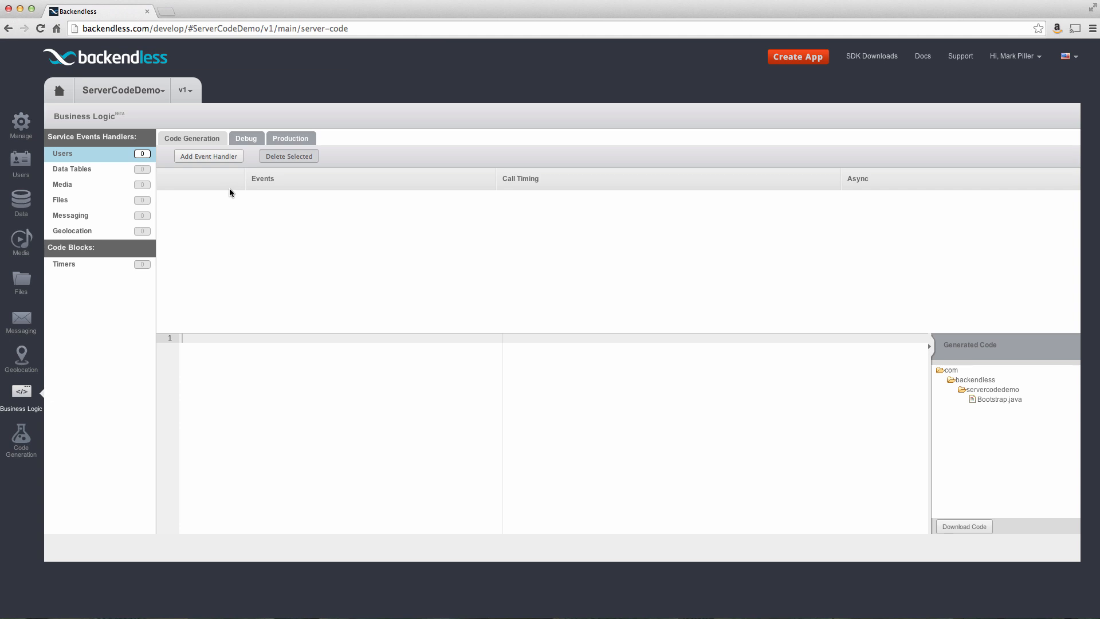
# - In Data, create a new Order table, add a string column 'name', and return to the data viewer
pyautogui.click(23, 204)
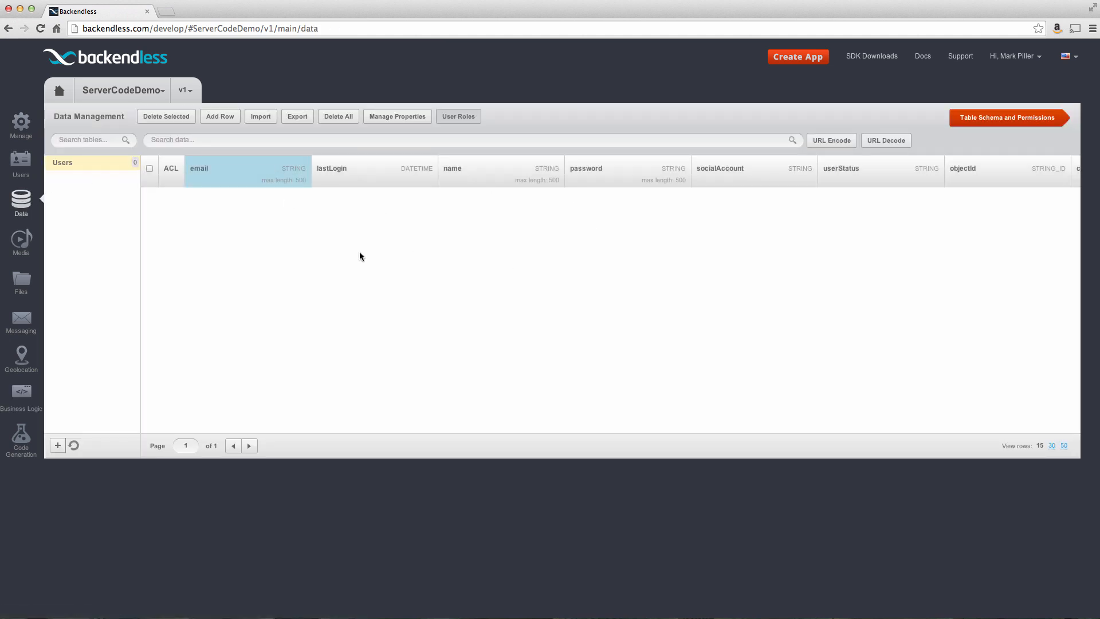
pyautogui.click(58, 445)
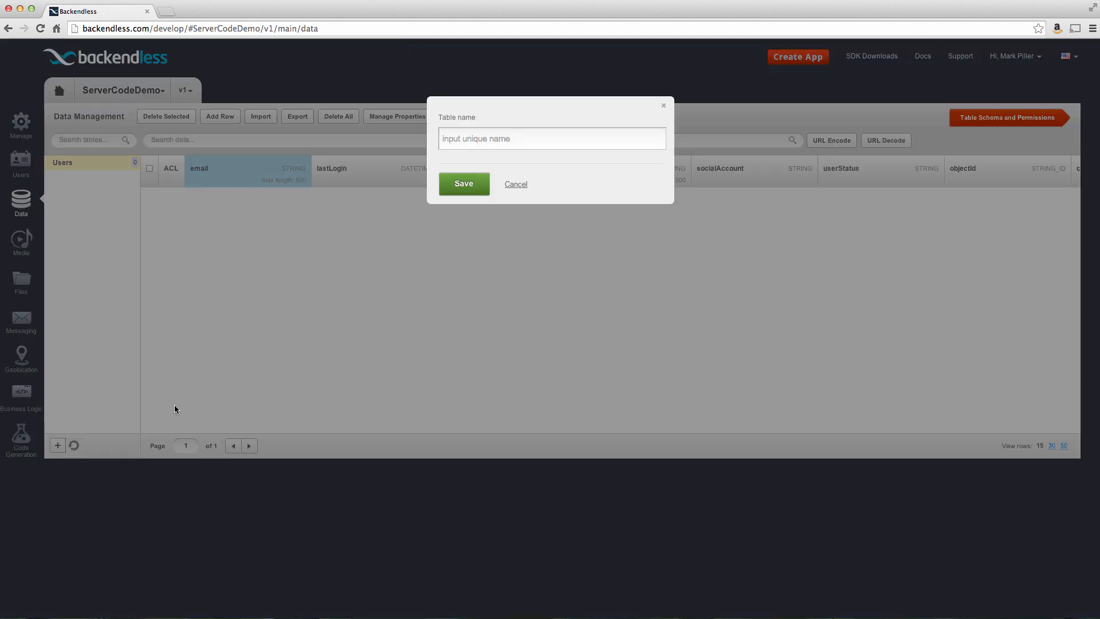
pyautogui.write('Order')
pyautogui.press('Return')
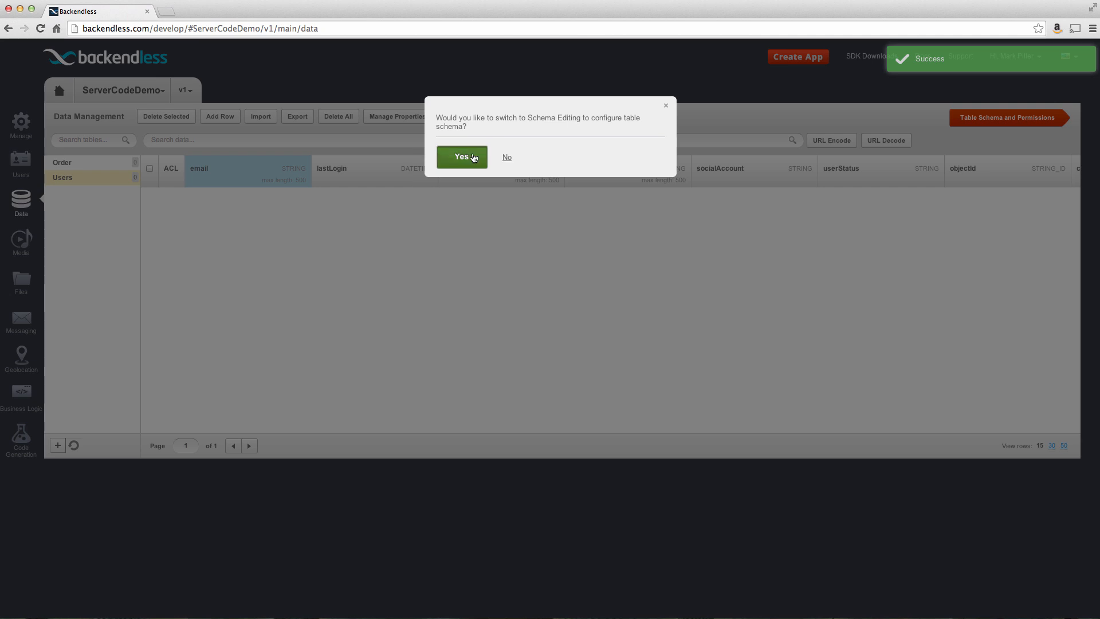
pyautogui.click(455, 156)
pyautogui.click(238, 116)
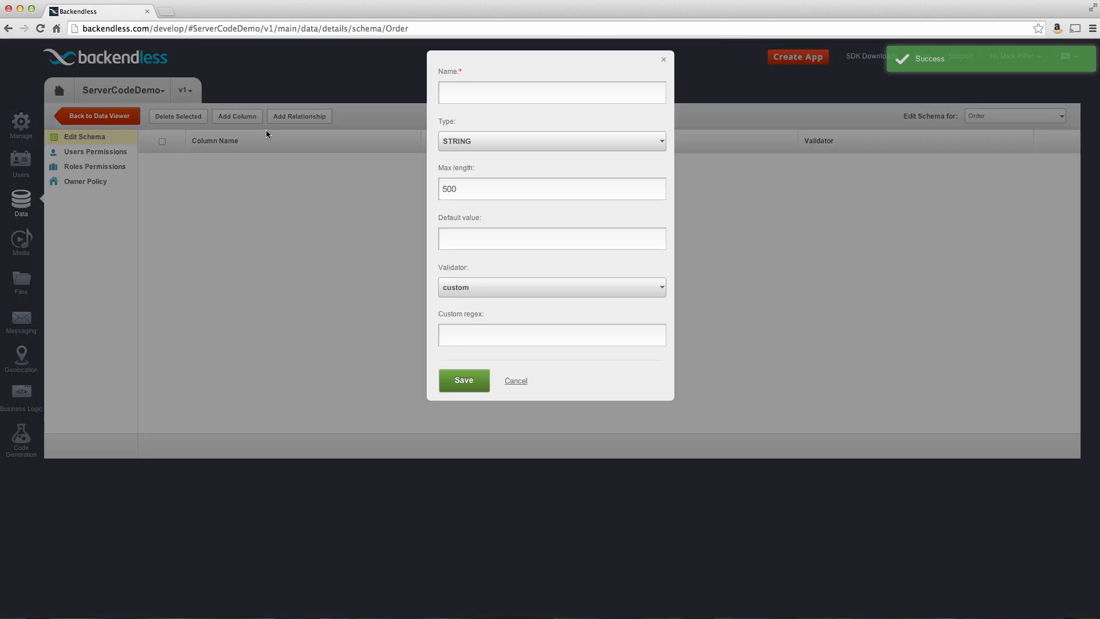
pyautogui.write('name')
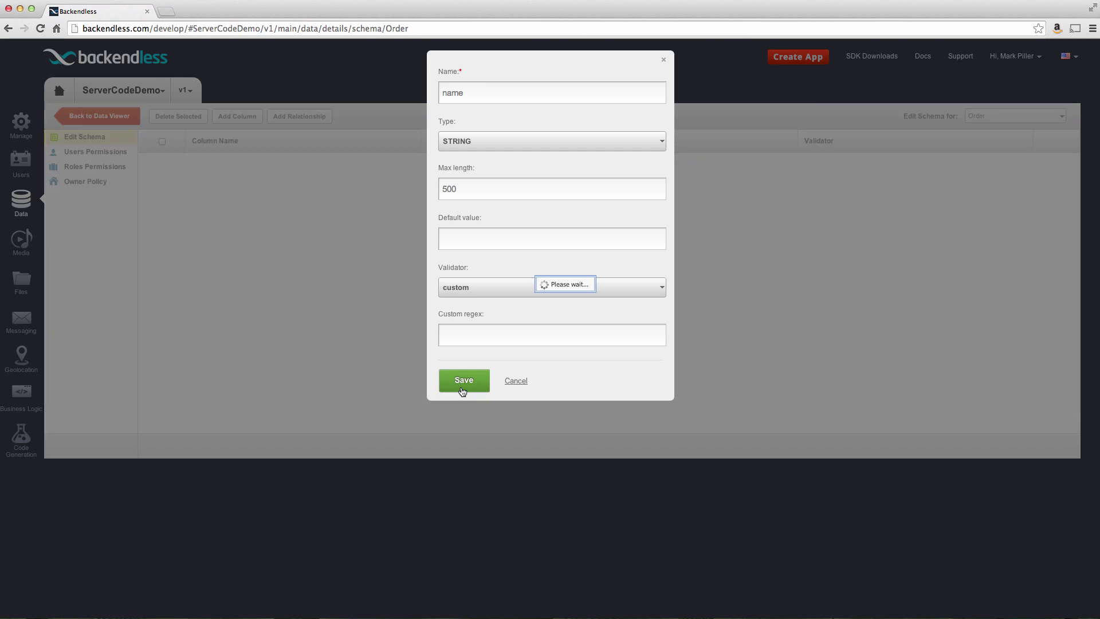
pyautogui.click(463, 381)
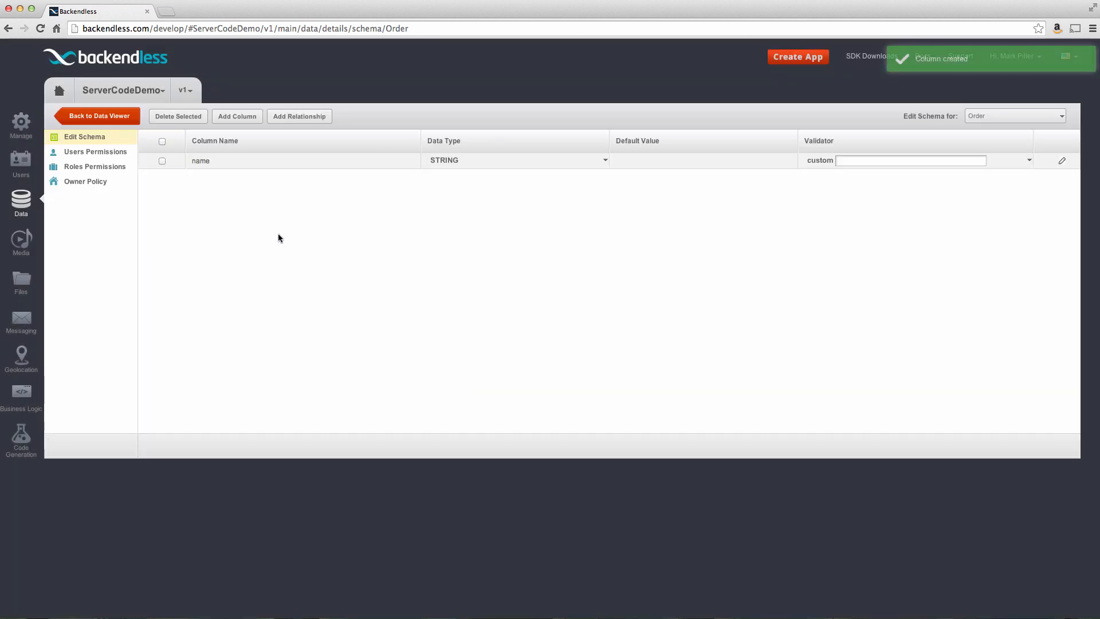
pyautogui.click(98, 116)
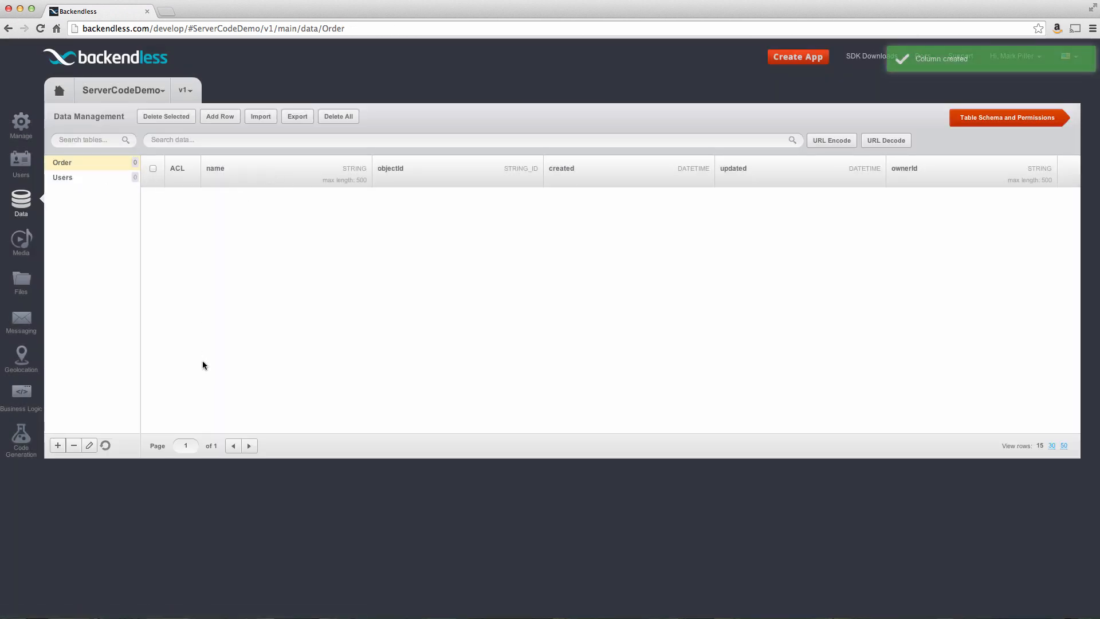
# - Under Business Logic > Data Tables, add a Java handler for Create on the Order table with Before timing and save it
pyautogui.click(21, 395)
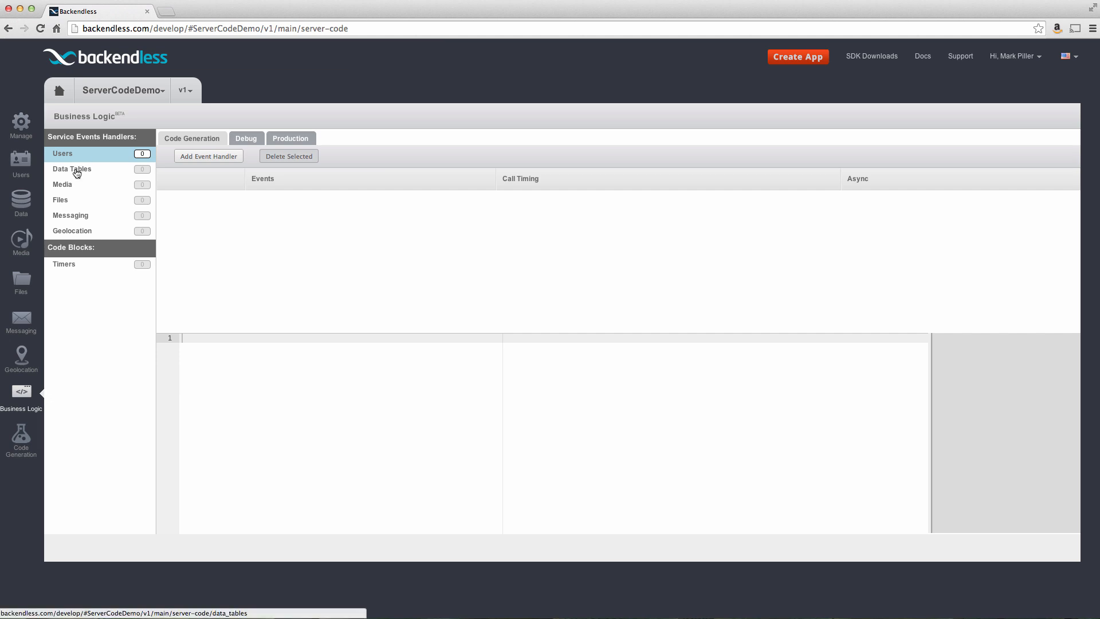
pyautogui.click(76, 171)
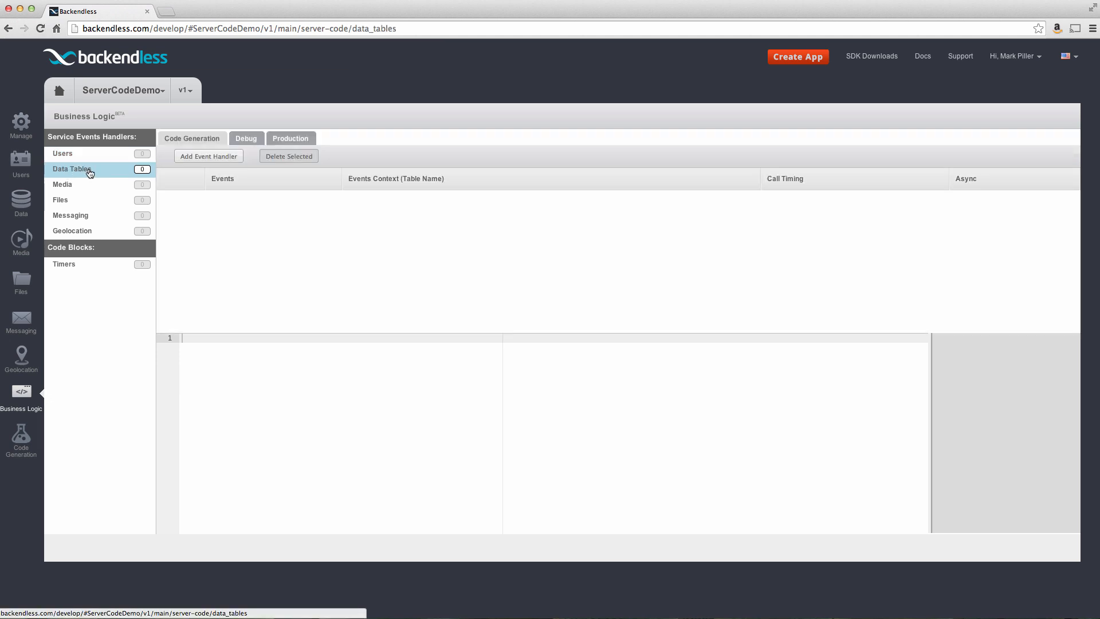
pyautogui.click(204, 158)
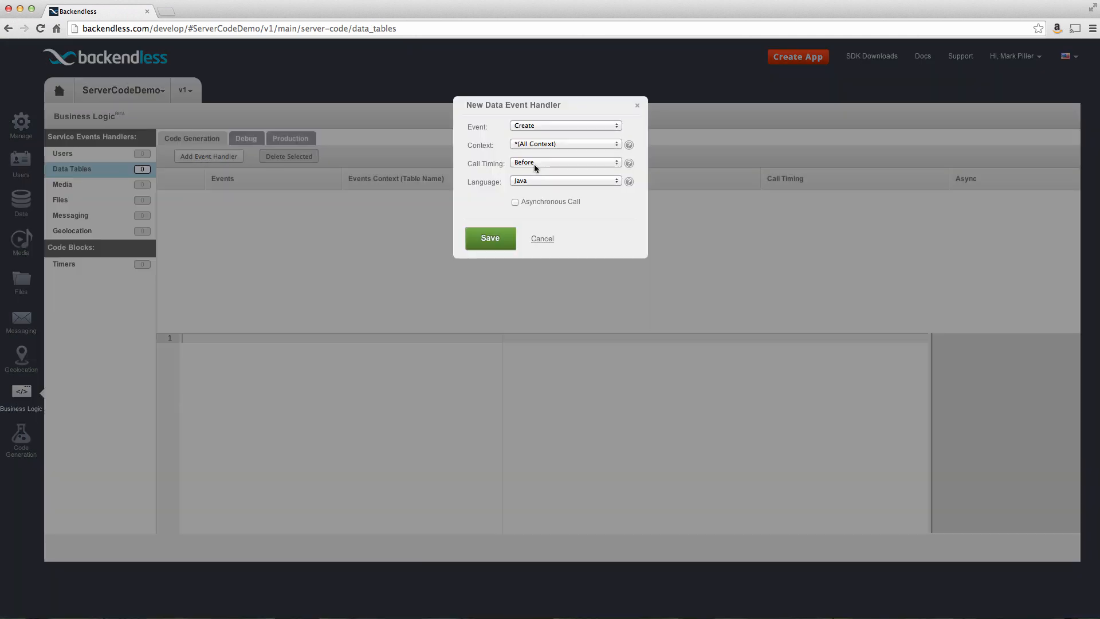
pyautogui.click(557, 124)
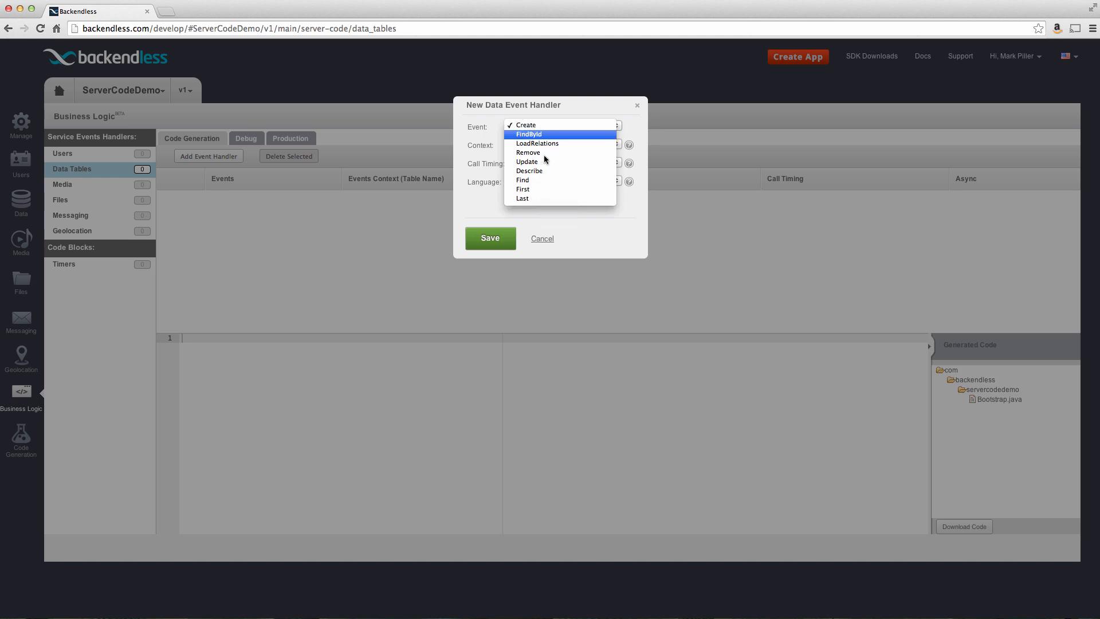
pyautogui.click(531, 127)
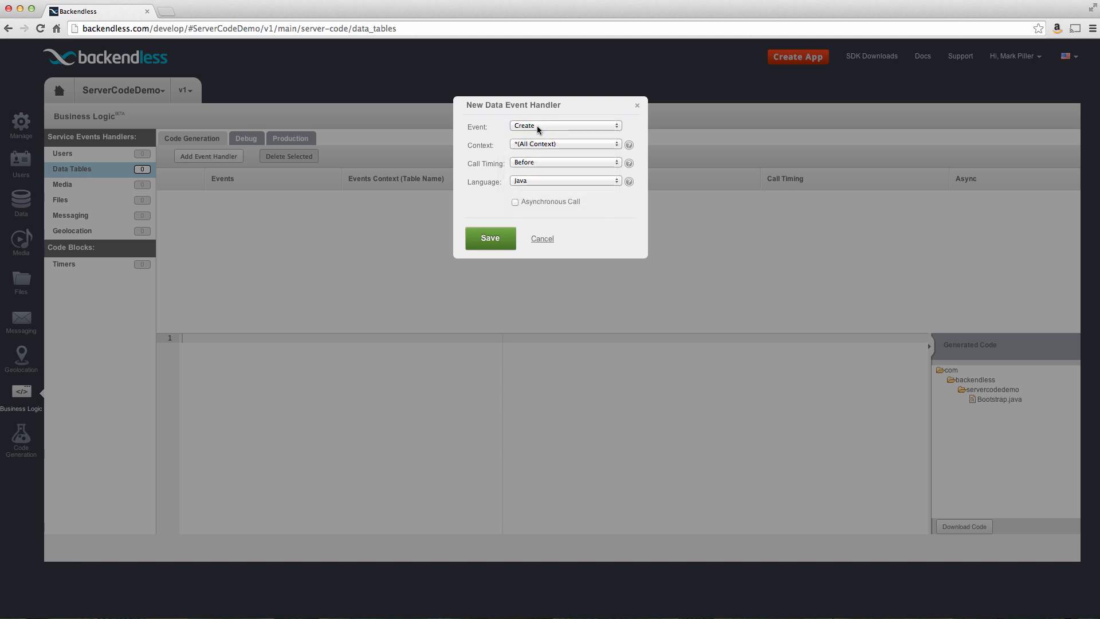
pyautogui.click(548, 145)
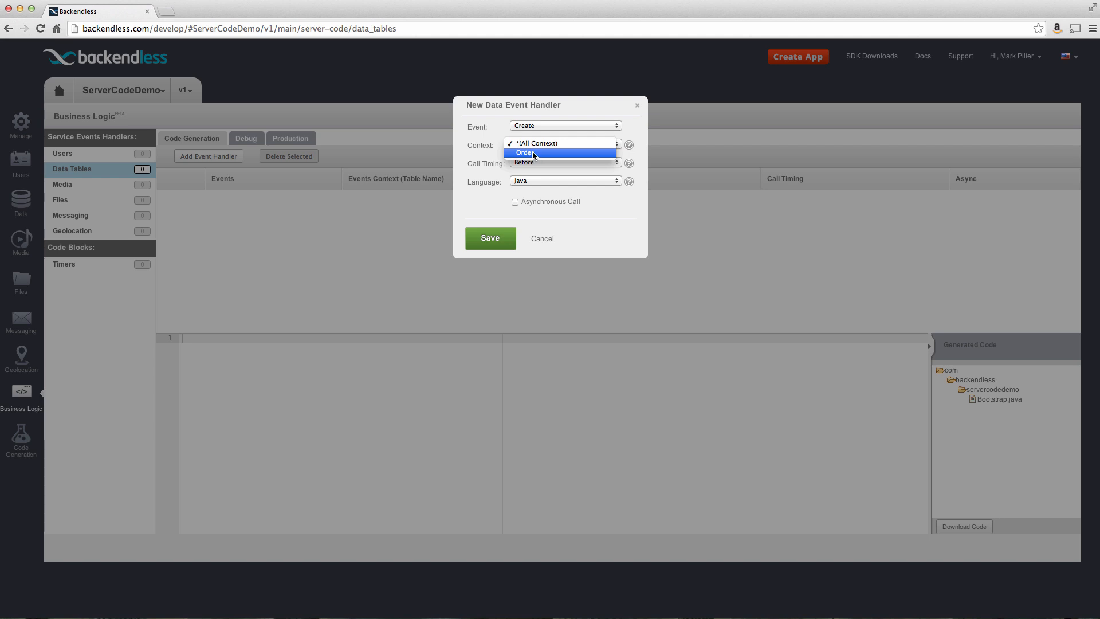
pyautogui.click(529, 155)
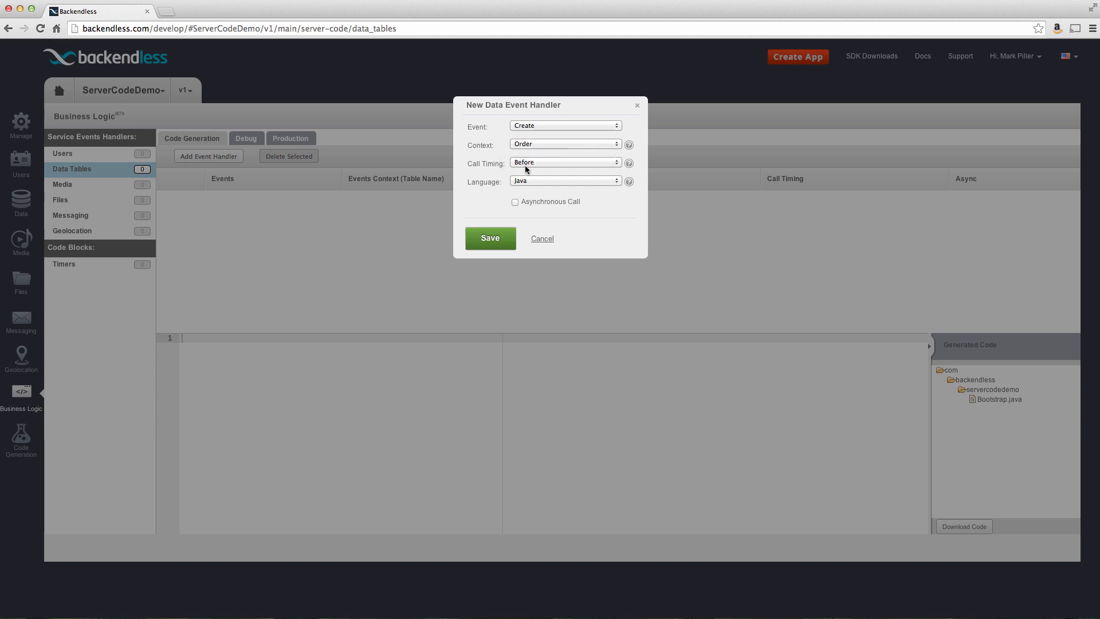
pyautogui.click(536, 162)
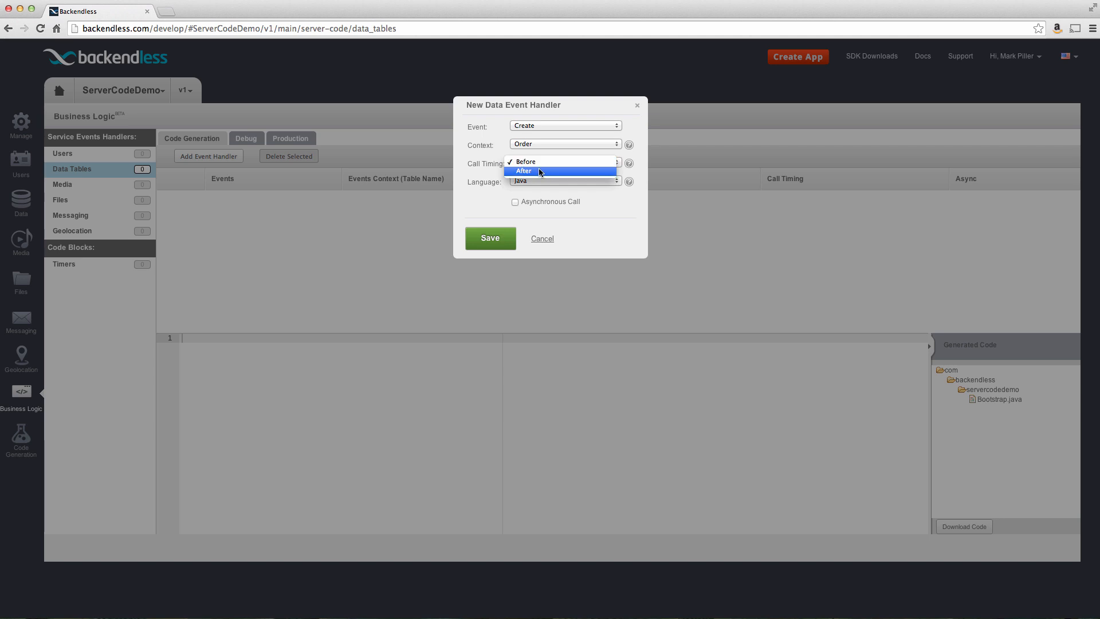
pyautogui.click(540, 162)
pyautogui.click(489, 238)
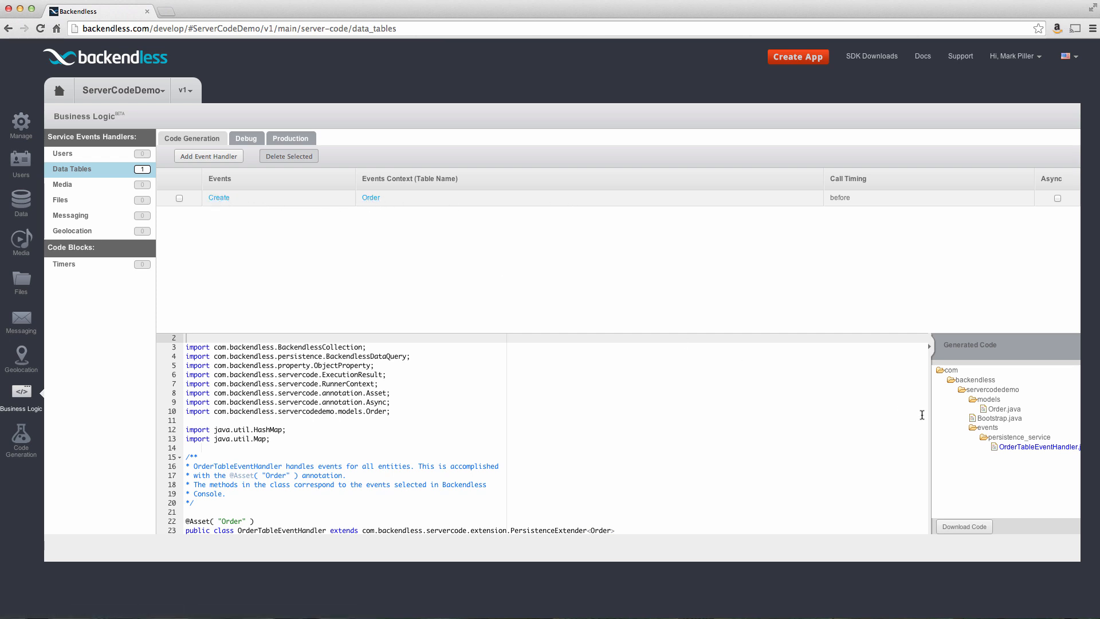
pyautogui.scroll(-5, 662, 416)
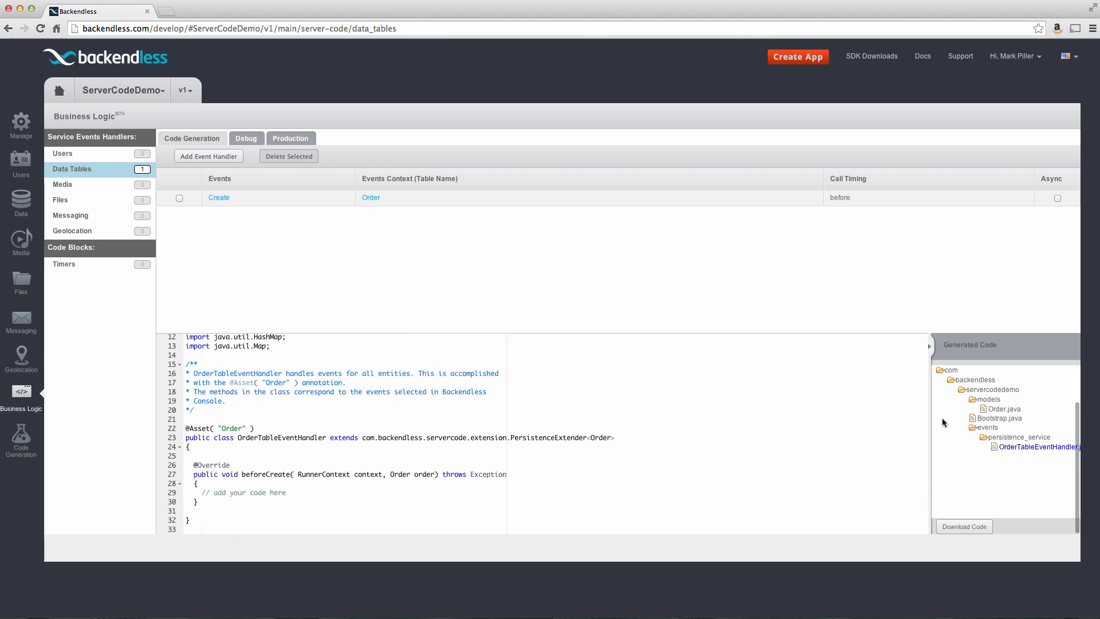
pyautogui.scroll(5, 696, 424)
pyautogui.scroll(-5, 697, 424)
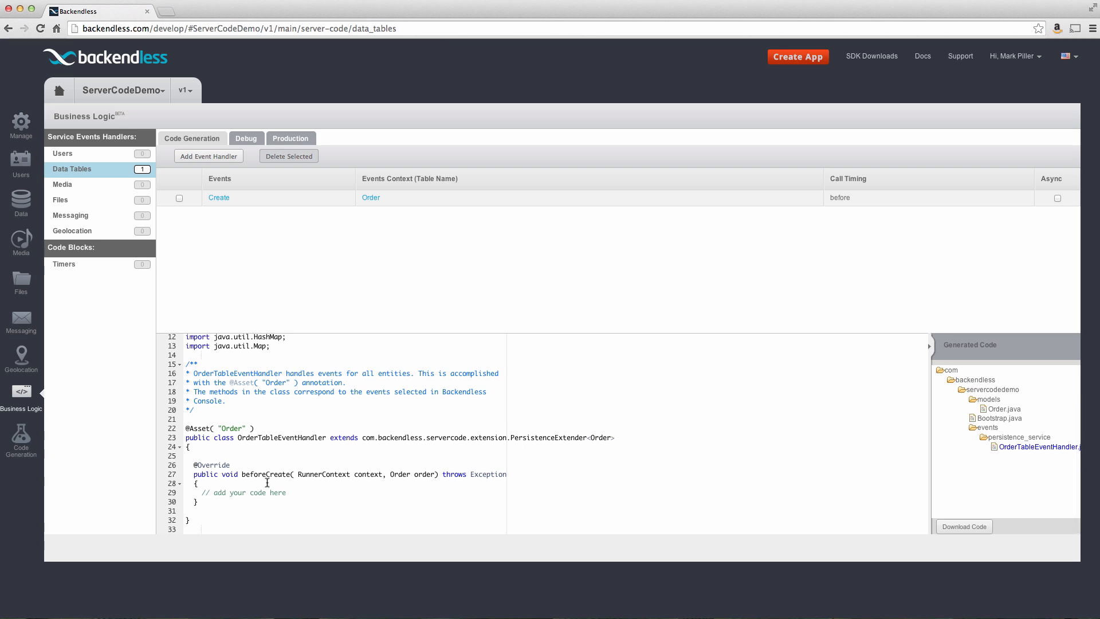
# - Review the beforeCreate method and its placeholder comment in OrderTableEventHandler
pyautogui.moveTo(200, 493); pyautogui.dragTo(287, 493)
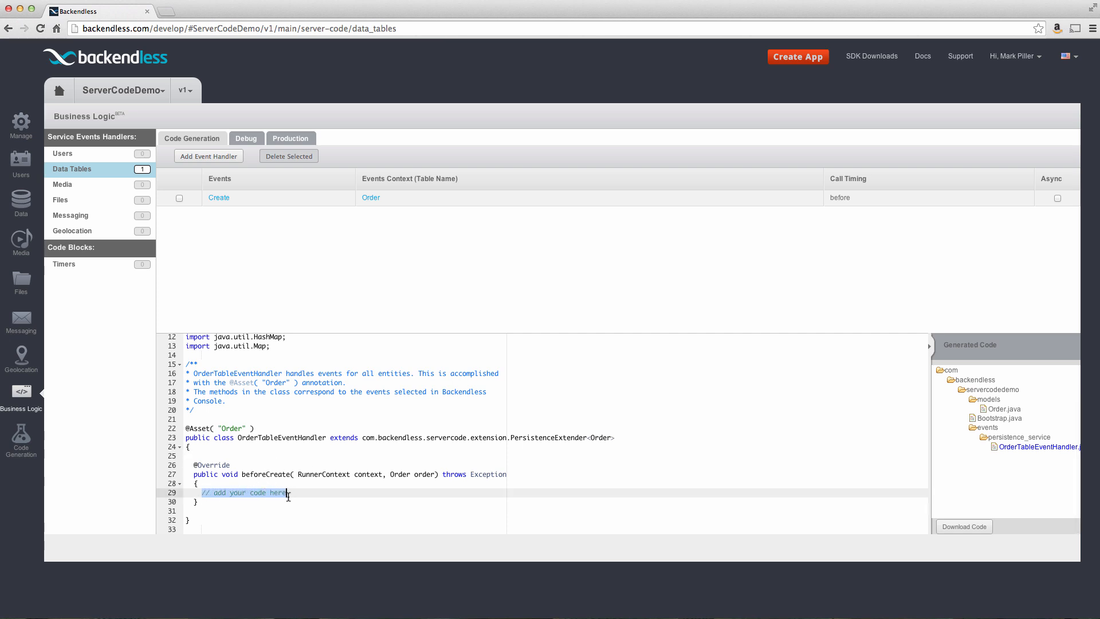
pyautogui.click(252, 483)
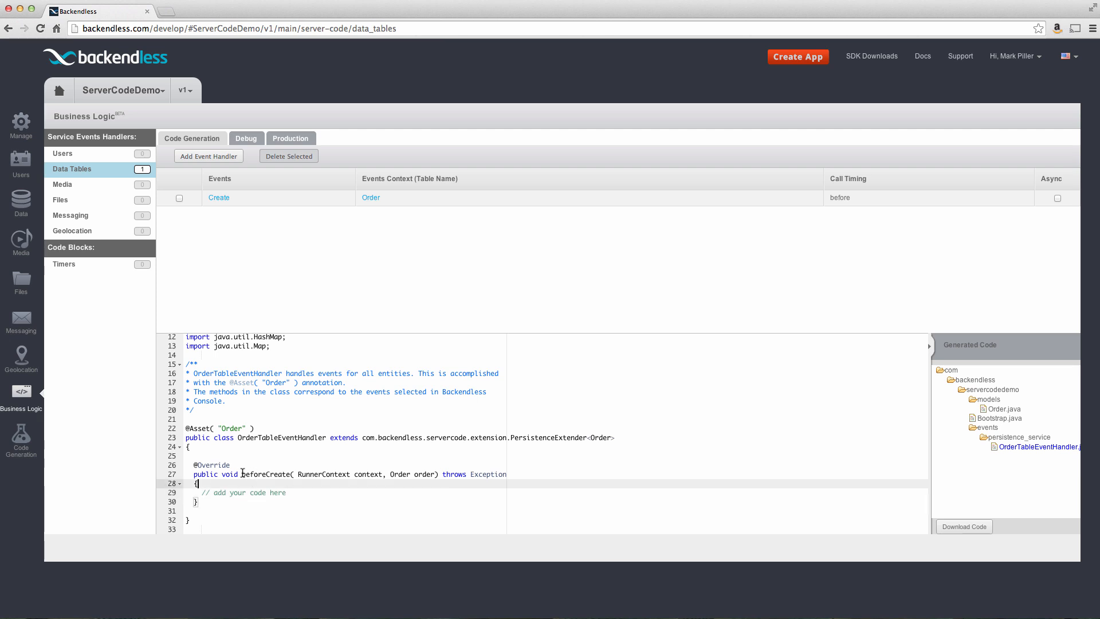
pyautogui.moveTo(243, 474); pyautogui.dragTo(292, 474)
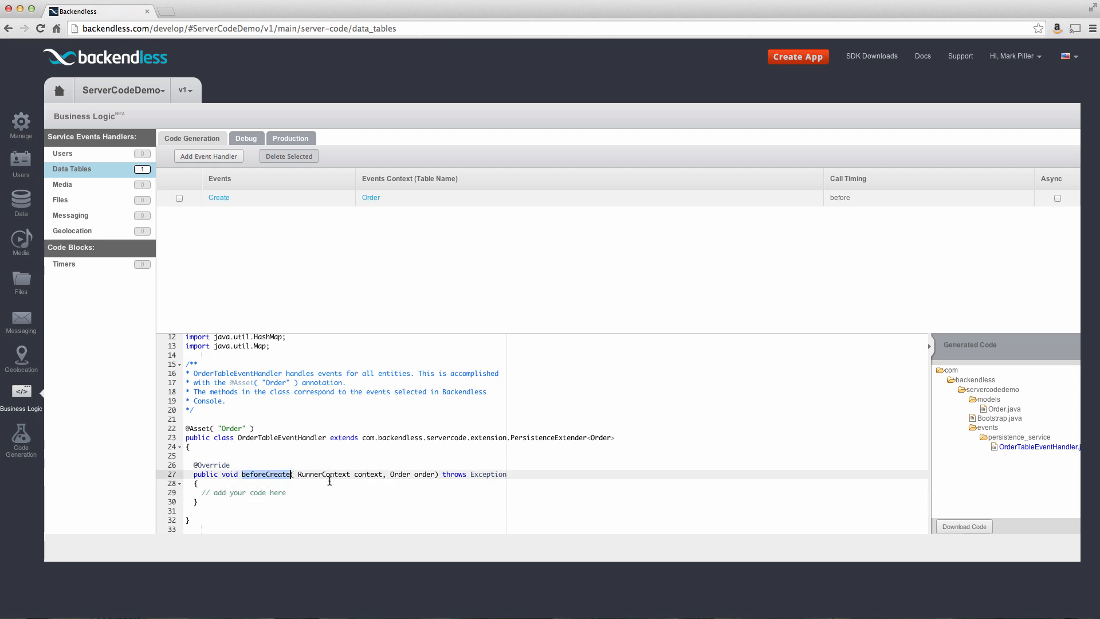
pyautogui.click(326, 484)
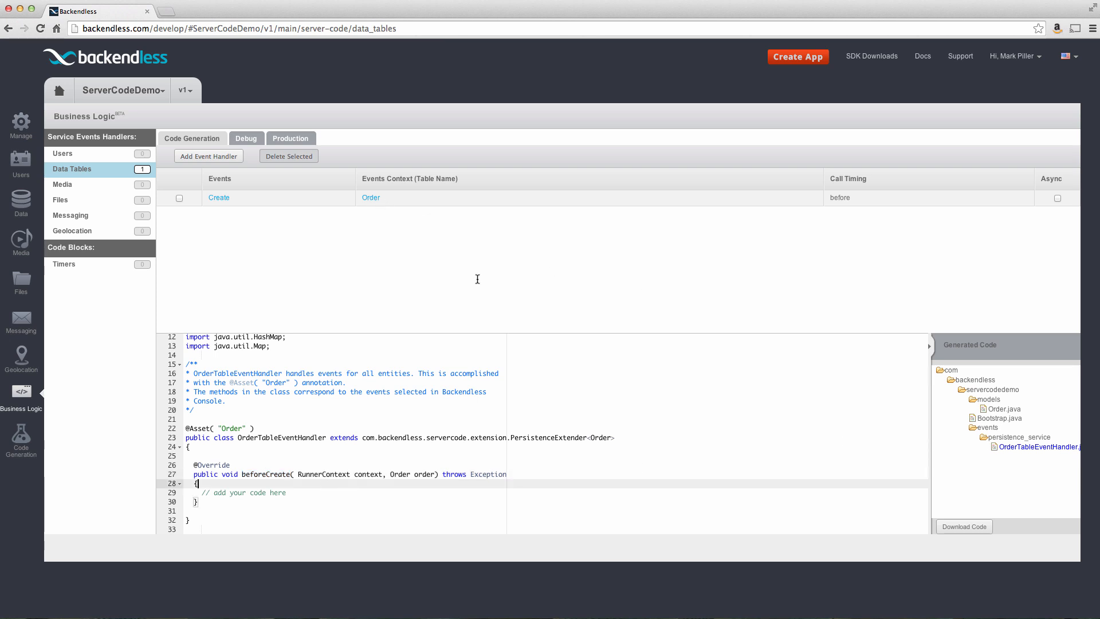
# - Inspect the generated Order model class, then download the generated project code
pyautogui.click(998, 410)
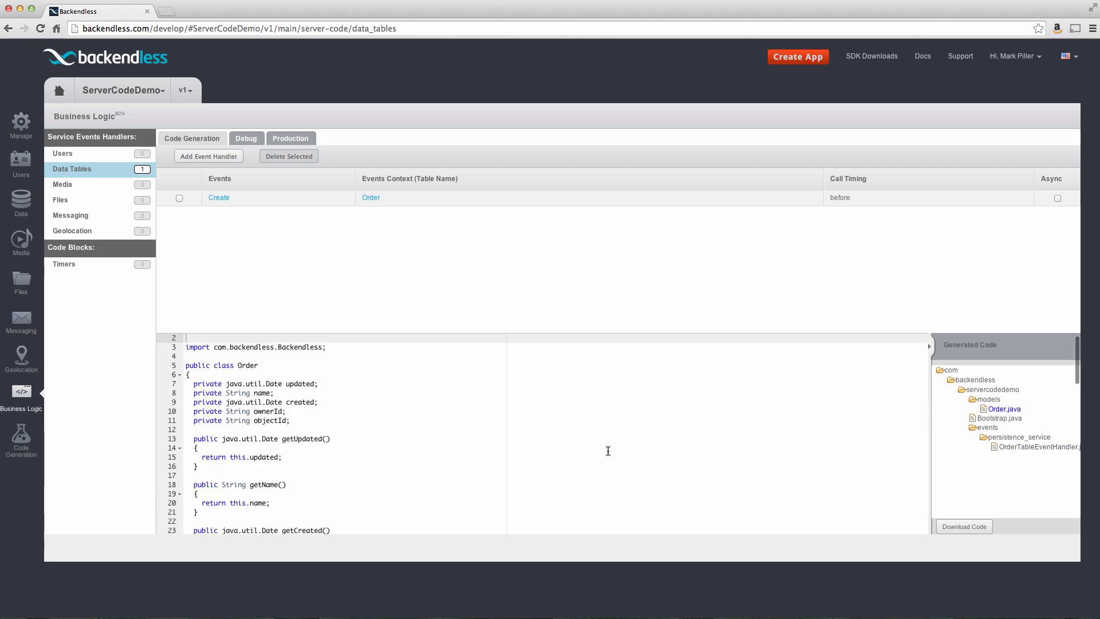
pyautogui.scroll(-5, 580, 443)
pyautogui.scroll(-4, 579, 444)
pyautogui.scroll(-4, 580, 443)
pyautogui.scroll(-2, 515, 439)
pyautogui.scroll(2, 481, 435)
pyautogui.click(1036, 447)
pyautogui.click(965, 525)
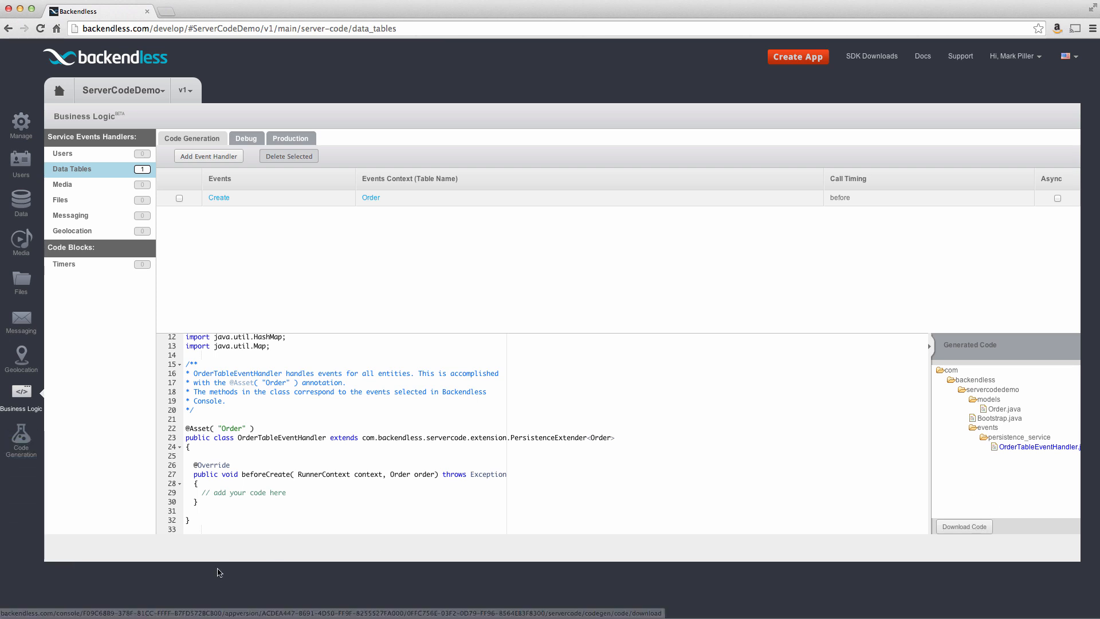
# - Unpack the downloaded ServerCodeDemo.zip and open the ServerCodeDemo folder in a new Finder tab
pyautogui.click(115, 607)
pyautogui.click(140, 610)
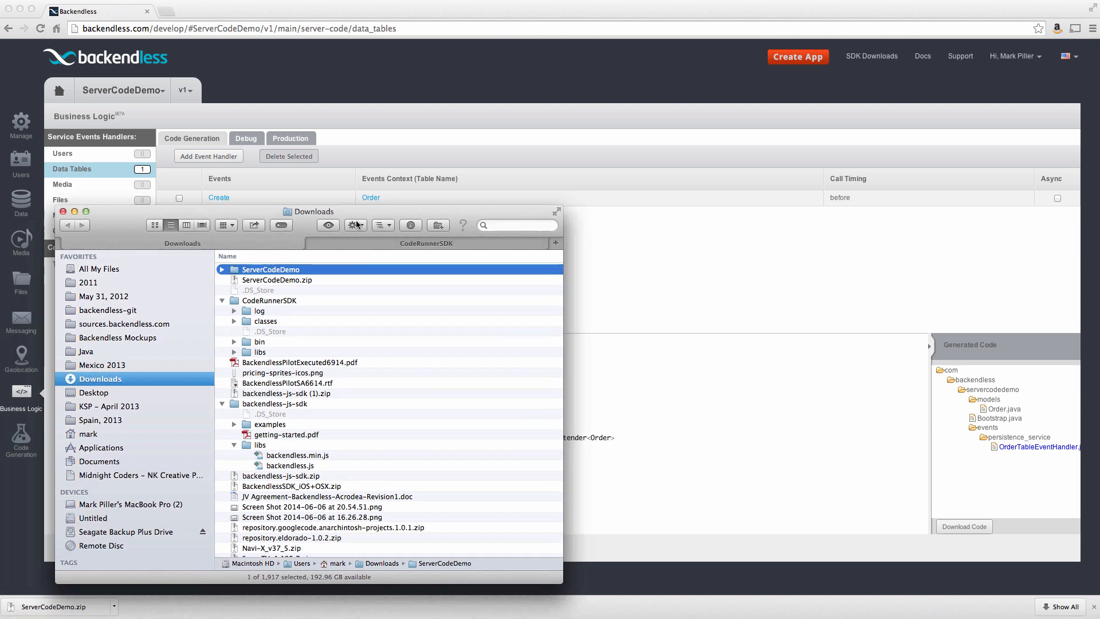
pyautogui.click(225, 268)
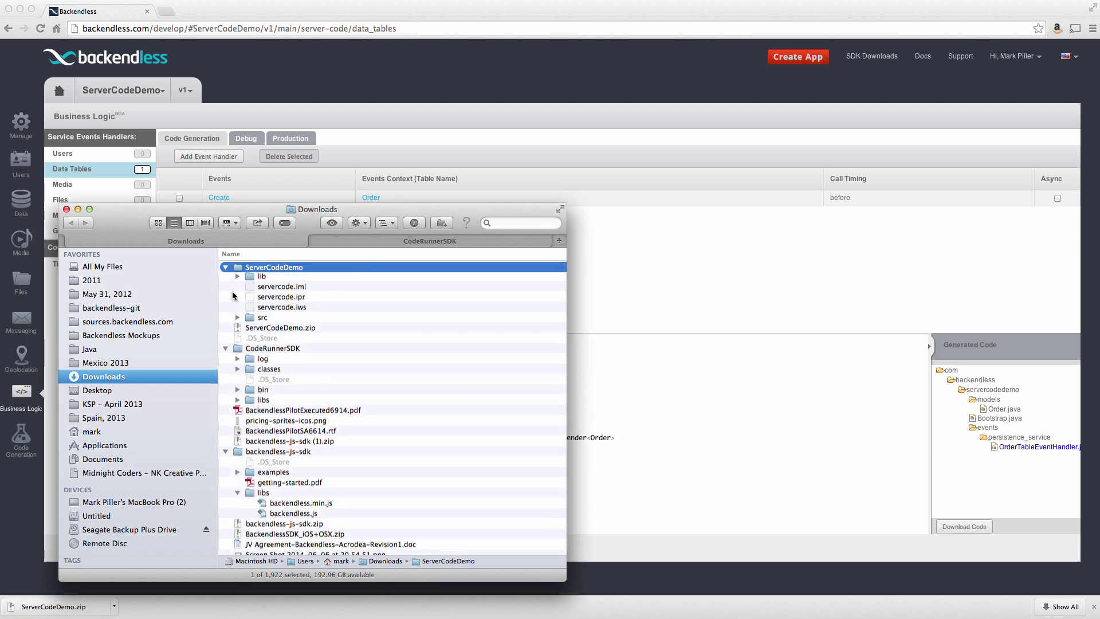
pyautogui.rightClick(268, 270)
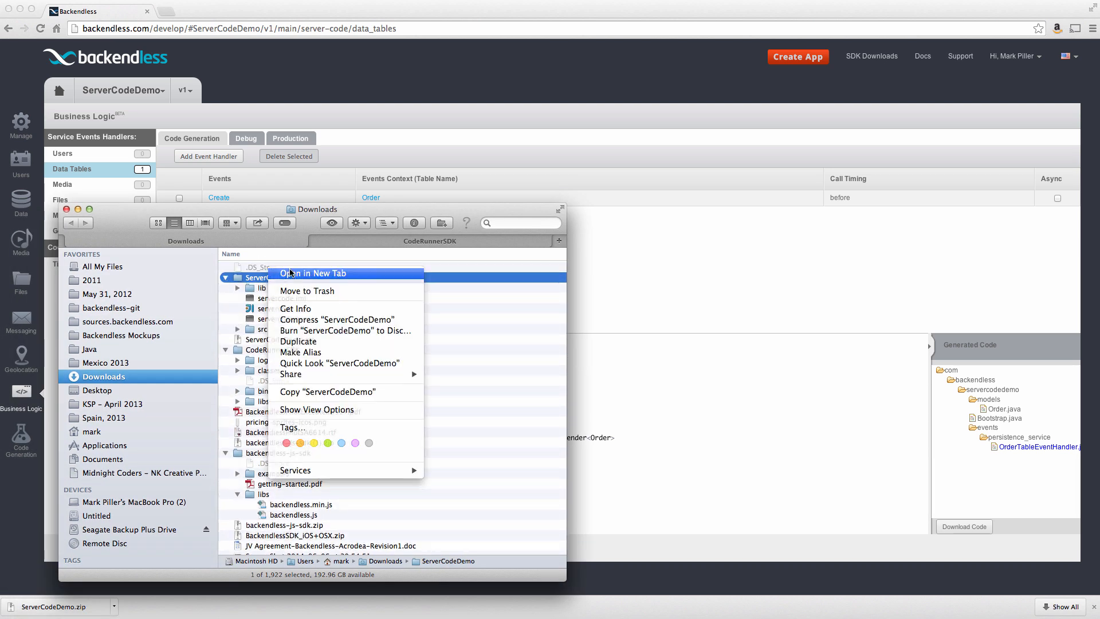
pyautogui.click(292, 273)
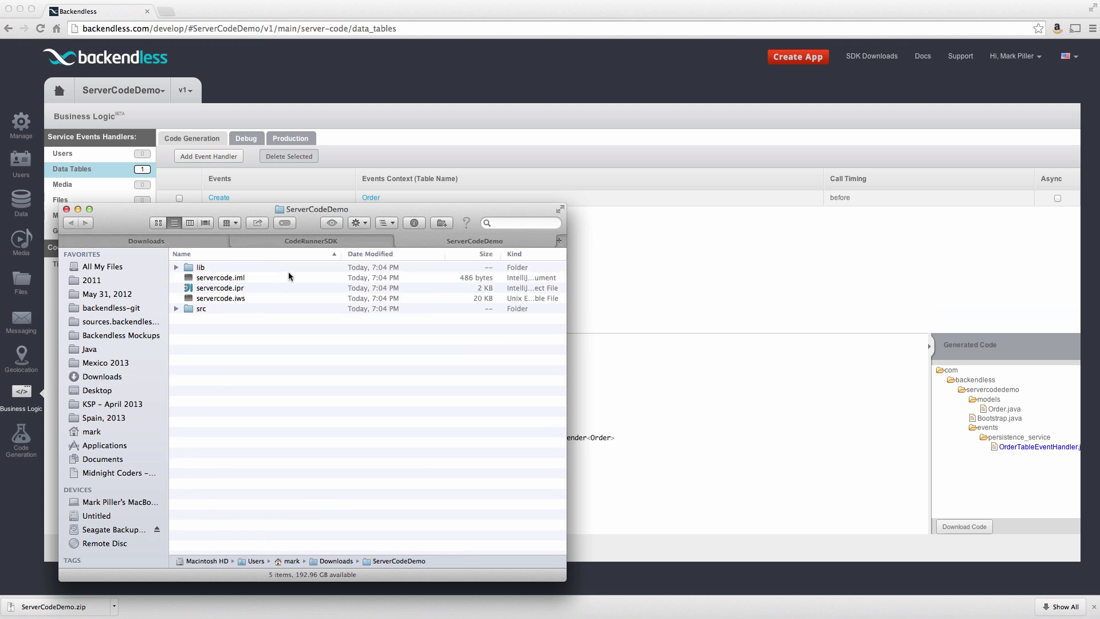
# - Expand src > com > backendless > servercodedemo, show hidden files, and select servercode.ipr
pyautogui.click(177, 309)
pyautogui.click(188, 318)
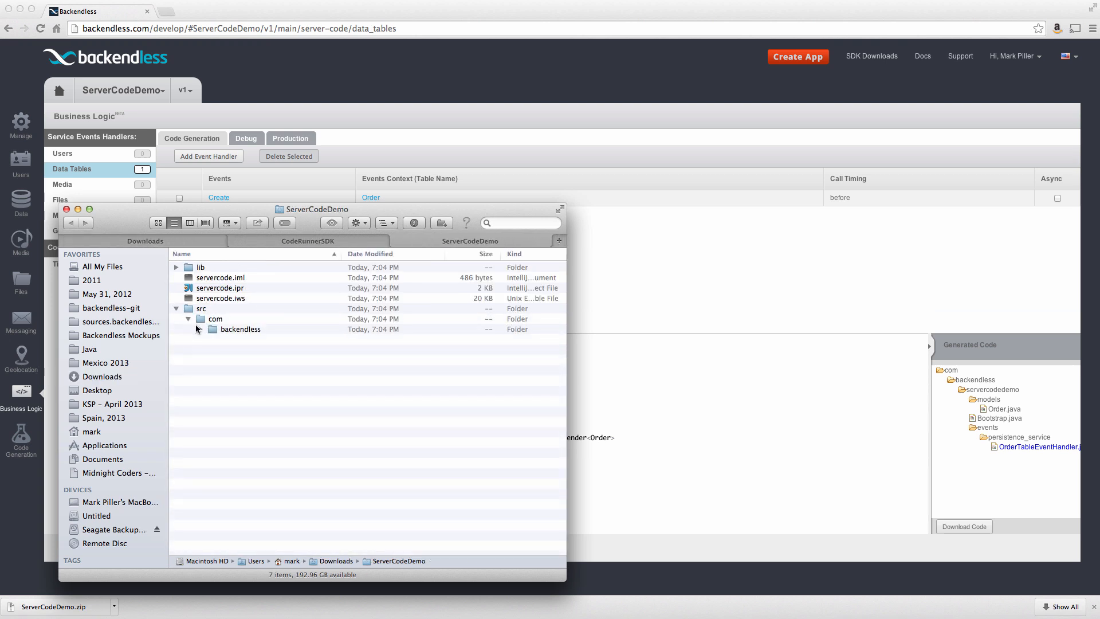
pyautogui.click(198, 330)
pyautogui.click(211, 341)
pyautogui.press('super+shift+period')
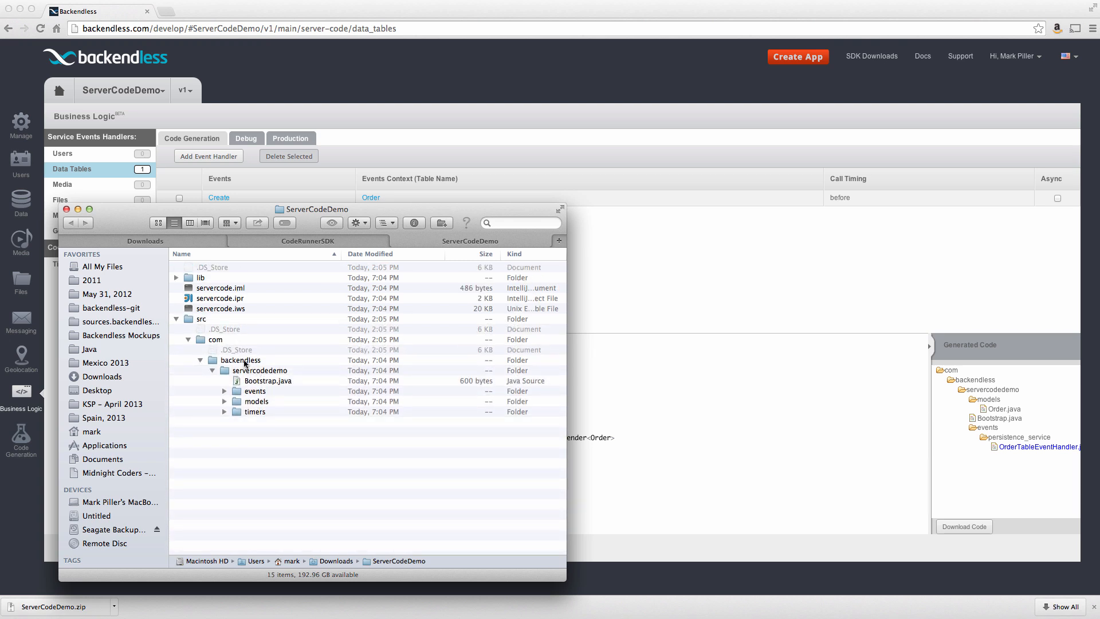
pyautogui.click(221, 299)
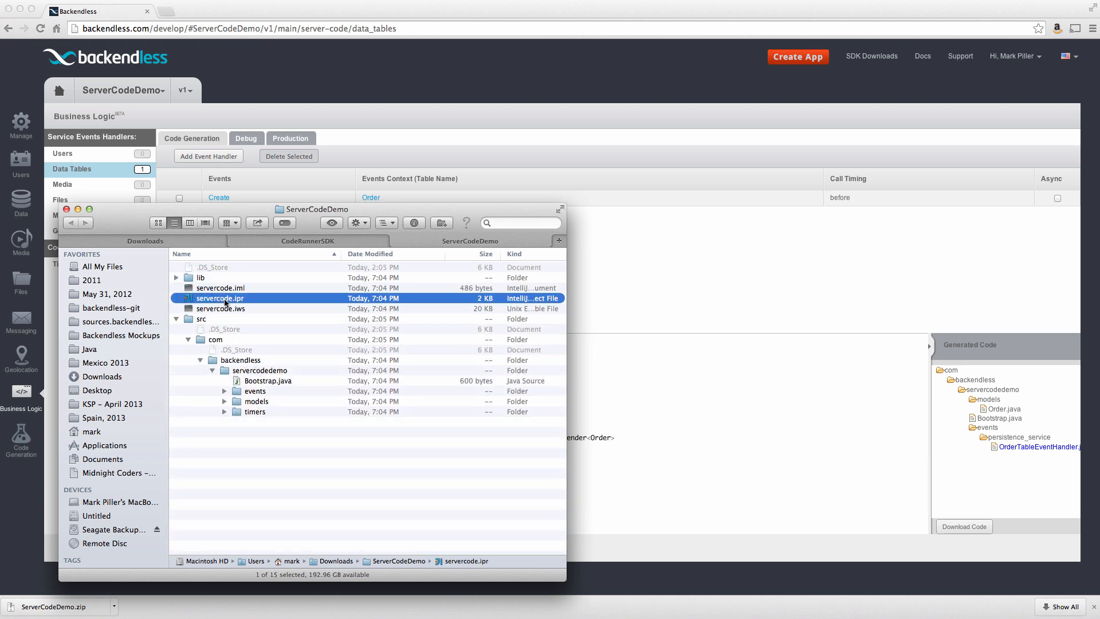
# - Open servercode.ipr as a project in IntelliJ IDEA and bring the IDE window into view
pyautogui.doubleClick(225, 298)
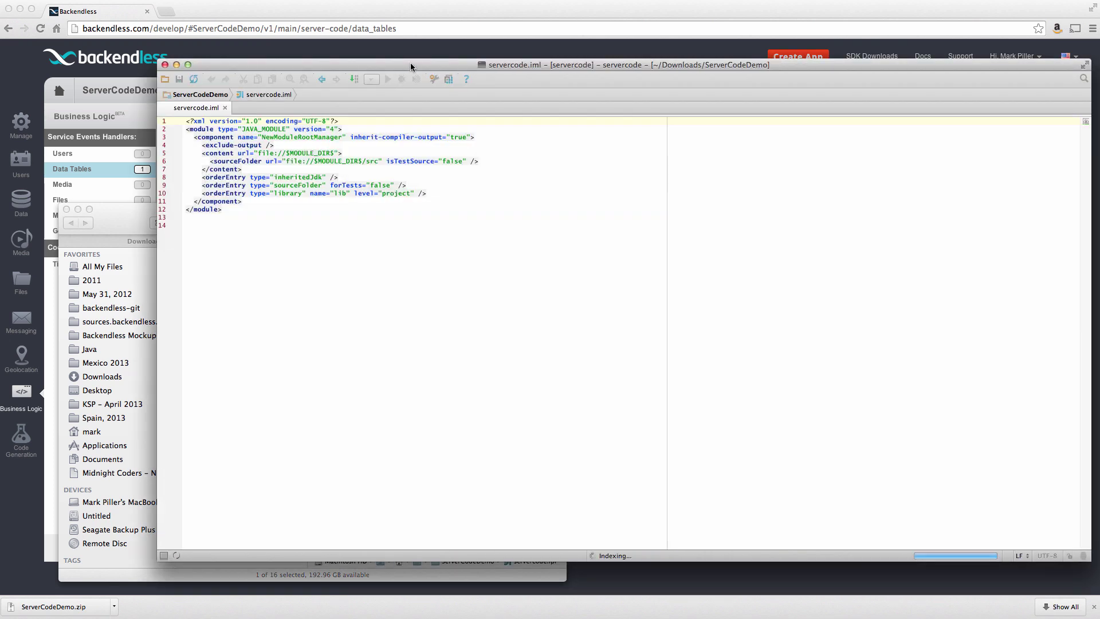
pyautogui.moveTo(410, 62); pyautogui.dragTo(344, 53)
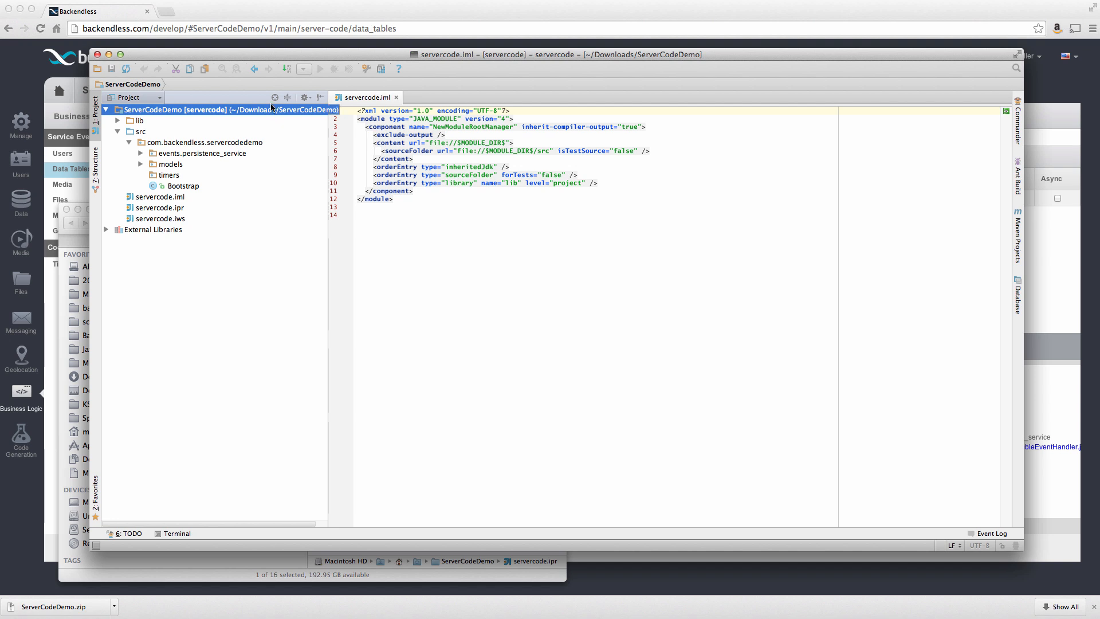
pyautogui.click(167, 16)
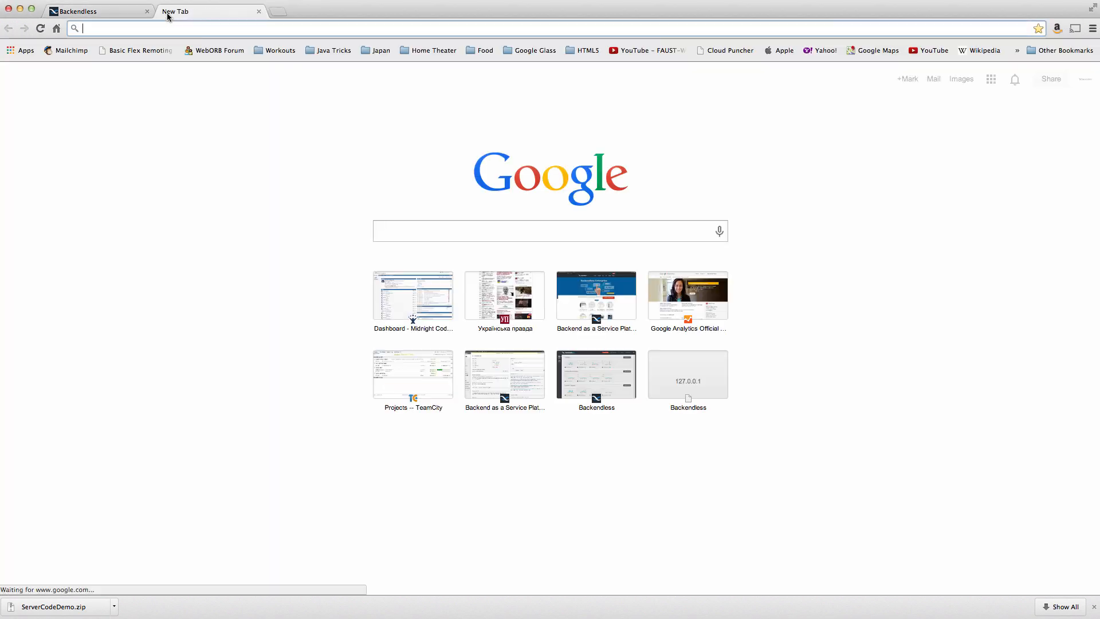
pyautogui.write('backendless.com/downloads/')
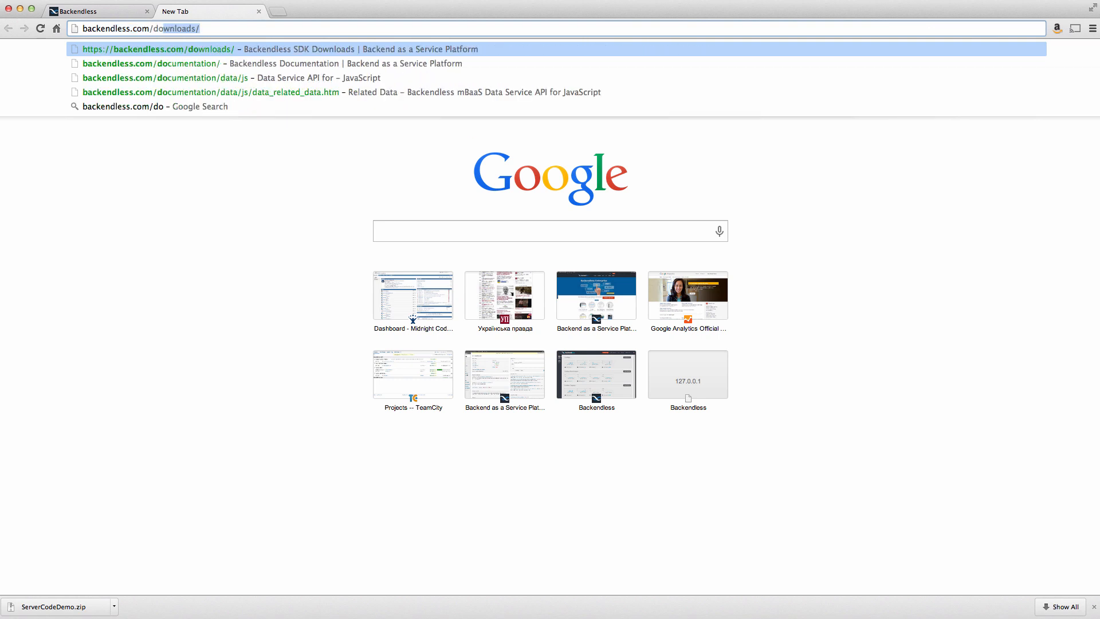
# - Load backendless.com/downloads, then switch to Finder and show the CodeRunnerSDK folder contents
pyautogui.press('Return')
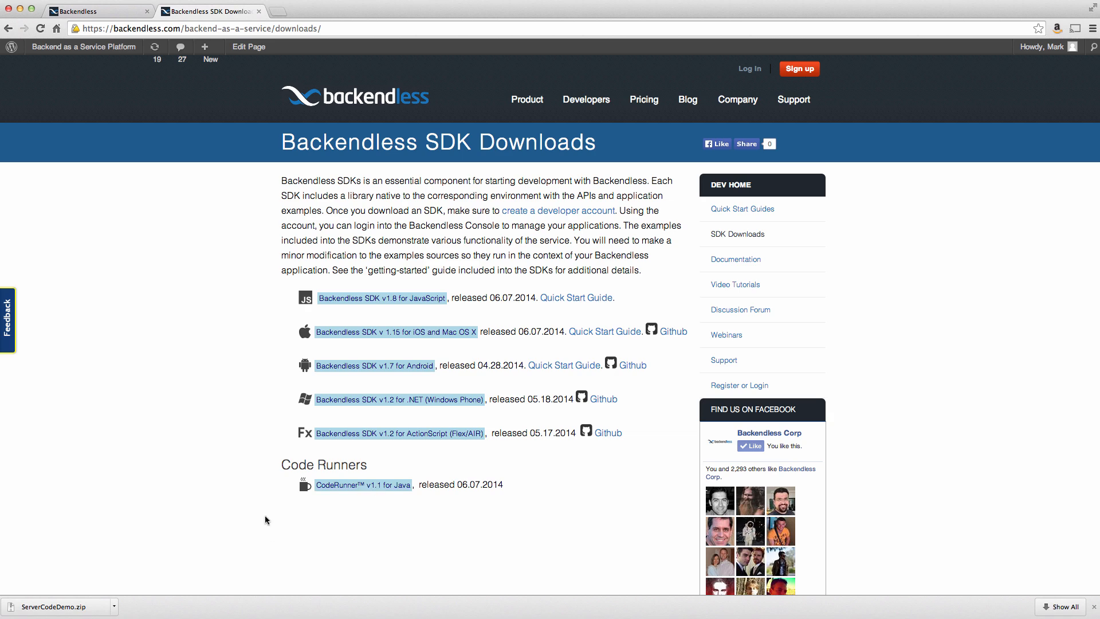
pyautogui.press('super+Tab')
pyautogui.click(320, 240)
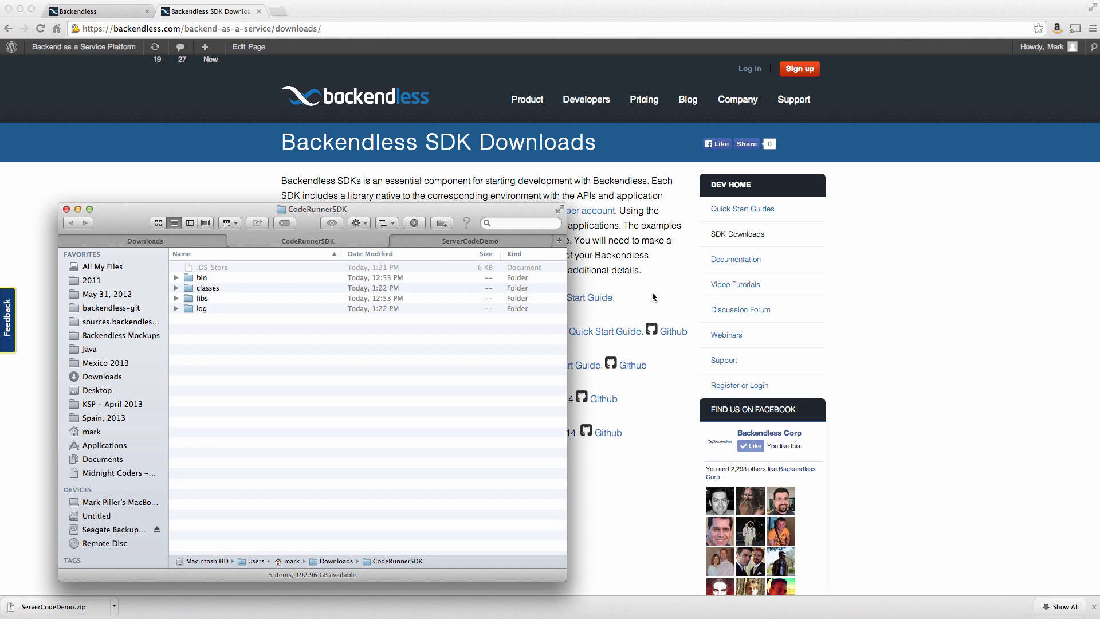
# - Switch to IntelliJ and bring up the servercode module in Project Structure settings
pyautogui.press('super+Tab')
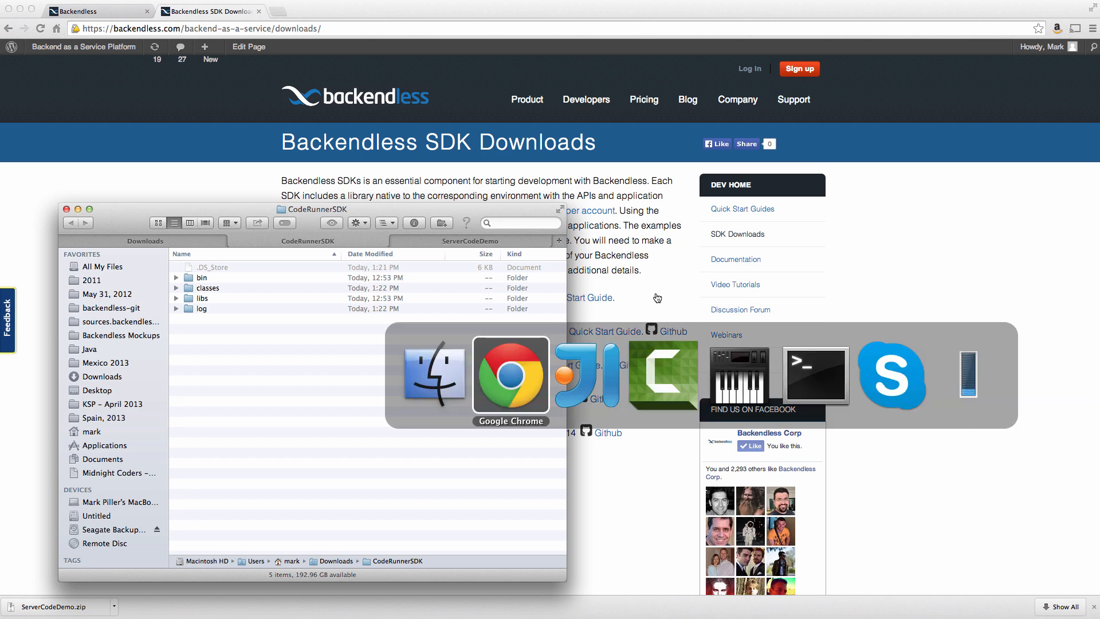
pyautogui.press('super+Tab')
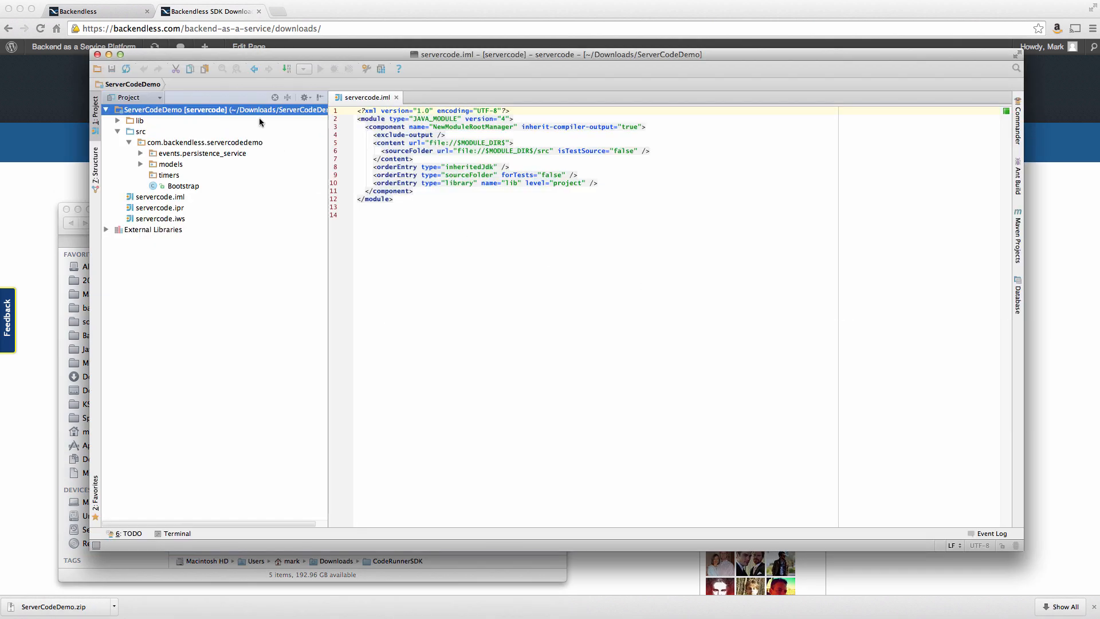
pyautogui.click(381, 68)
pyautogui.click(530, 228)
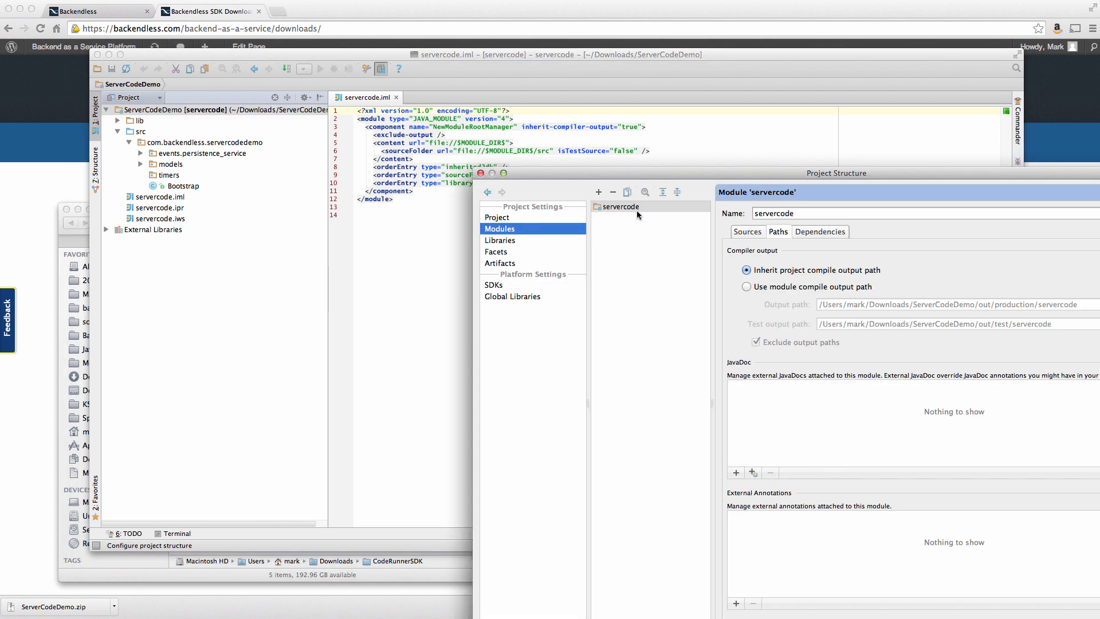
pyautogui.moveTo(859, 176); pyautogui.dragTo(574, 106)
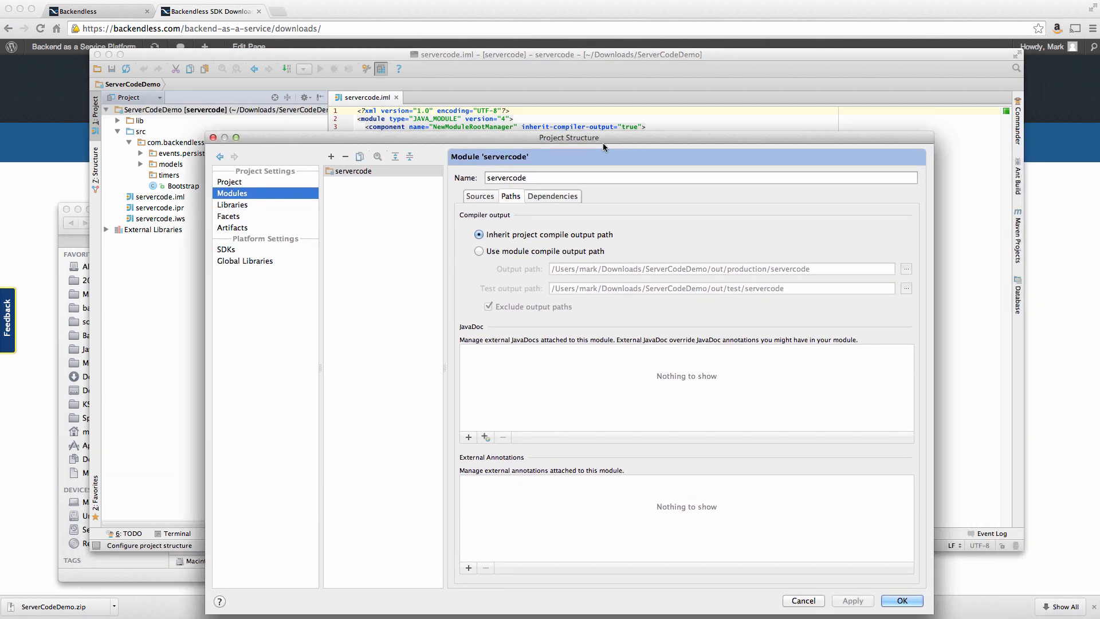
# - Point the module's output and test output paths to Downloads/CodeRunnerSDK/classes and confirm
pyautogui.click(463, 216)
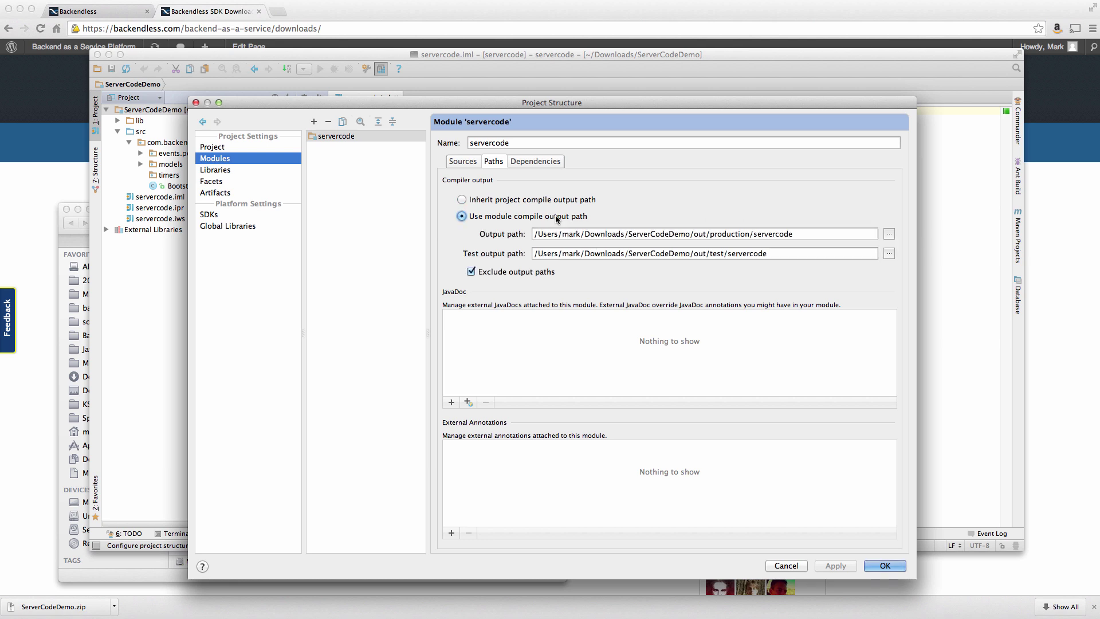
pyautogui.click(889, 233)
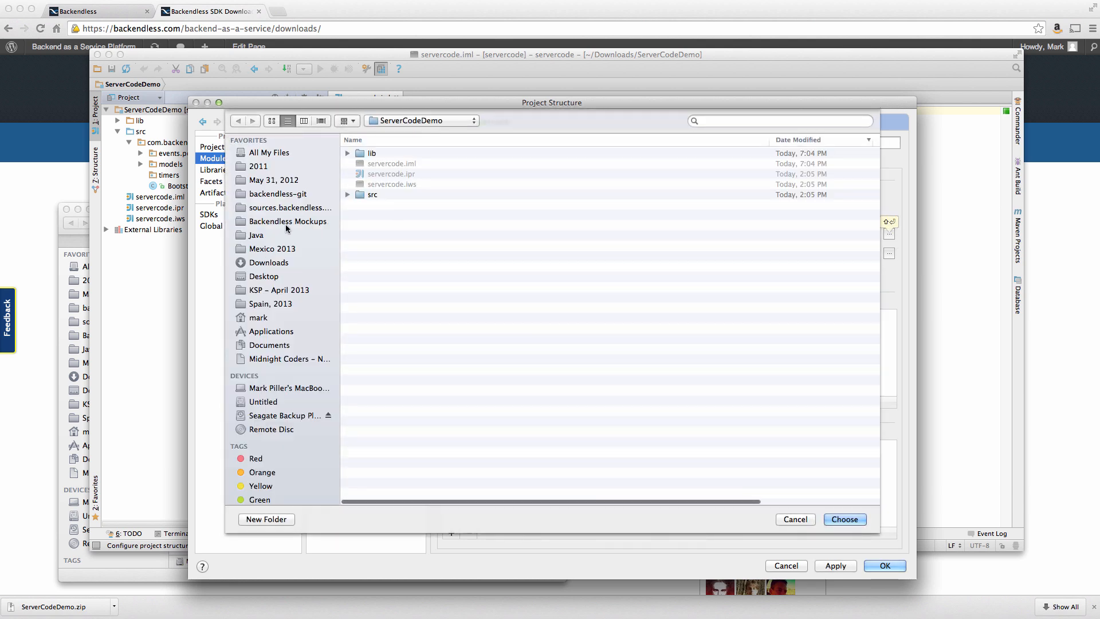
pyautogui.click(269, 262)
pyautogui.click(347, 175)
pyautogui.click(391, 195)
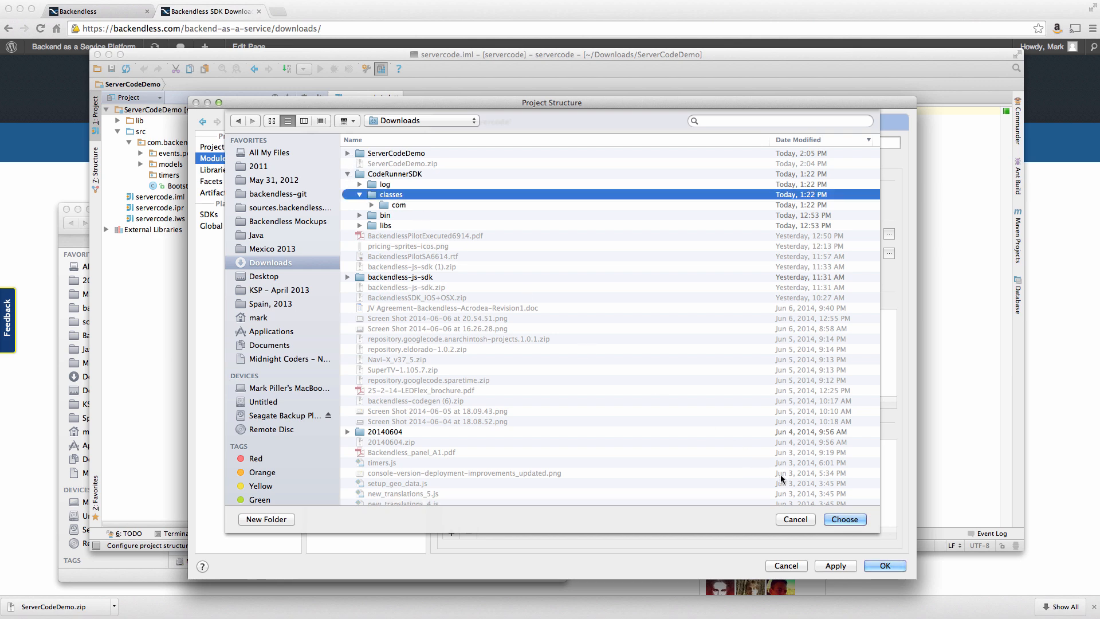
pyautogui.click(844, 518)
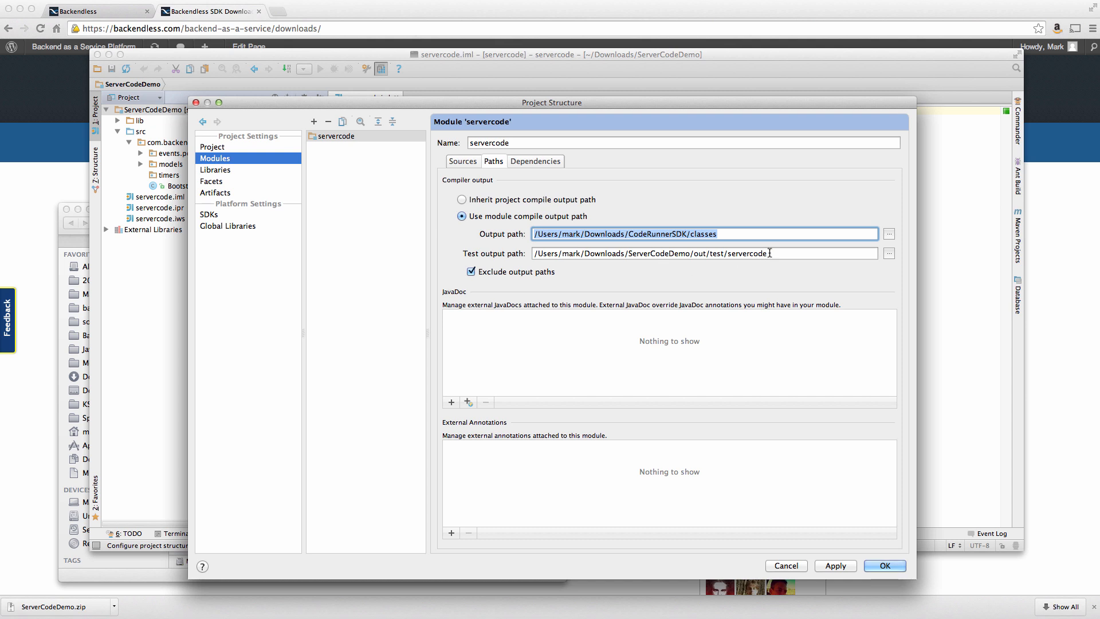
pyautogui.tripleClick(541, 254)
pyautogui.write('/Users/mark/Downloads/CodeRunnerSDK/classes')
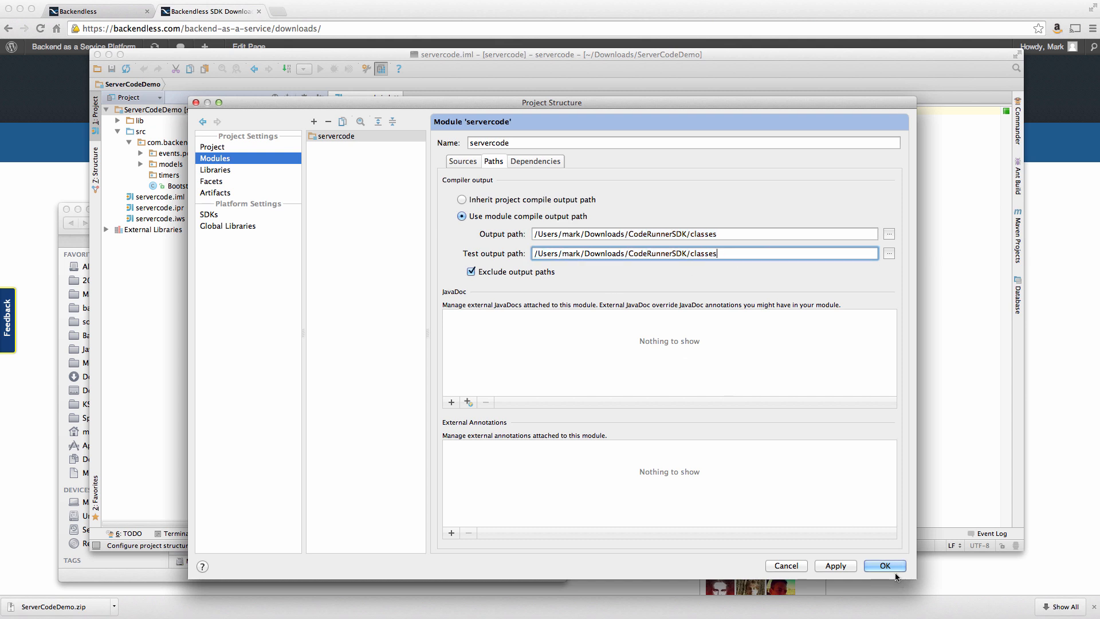
pyautogui.click(885, 566)
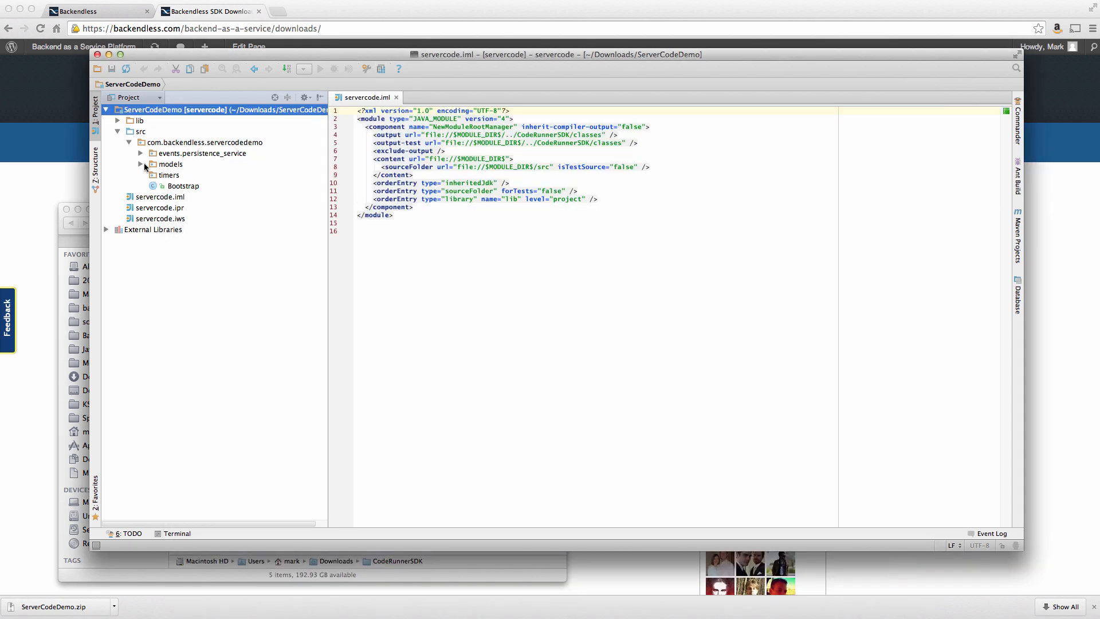
pyautogui.click(142, 153)
pyautogui.doubleClick(220, 164)
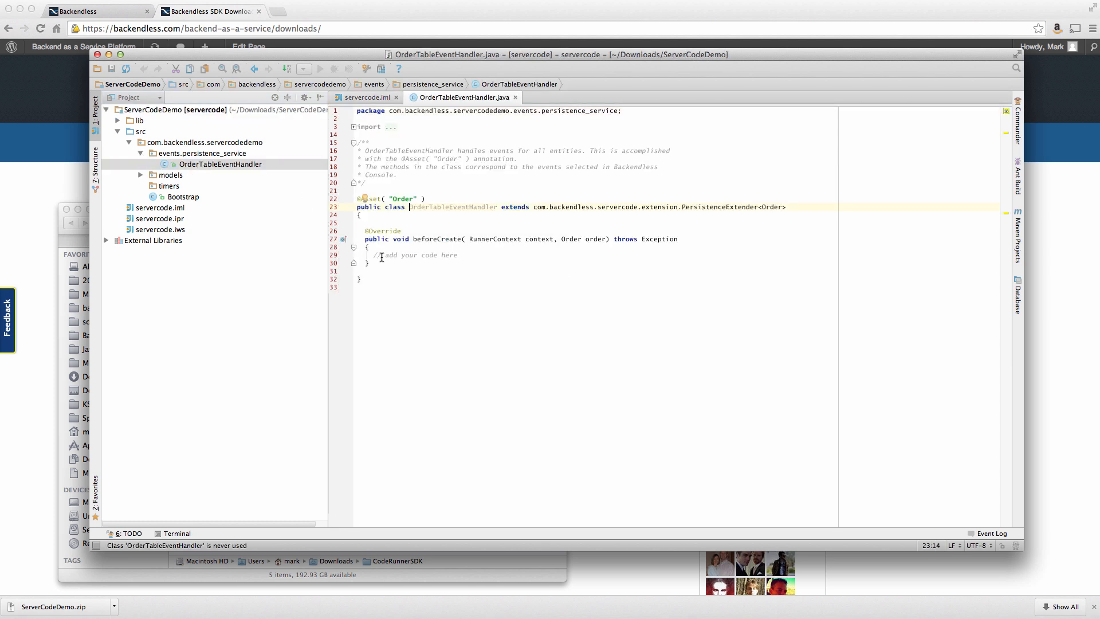
pyautogui.moveTo(372, 255); pyautogui.dragTo(457, 255)
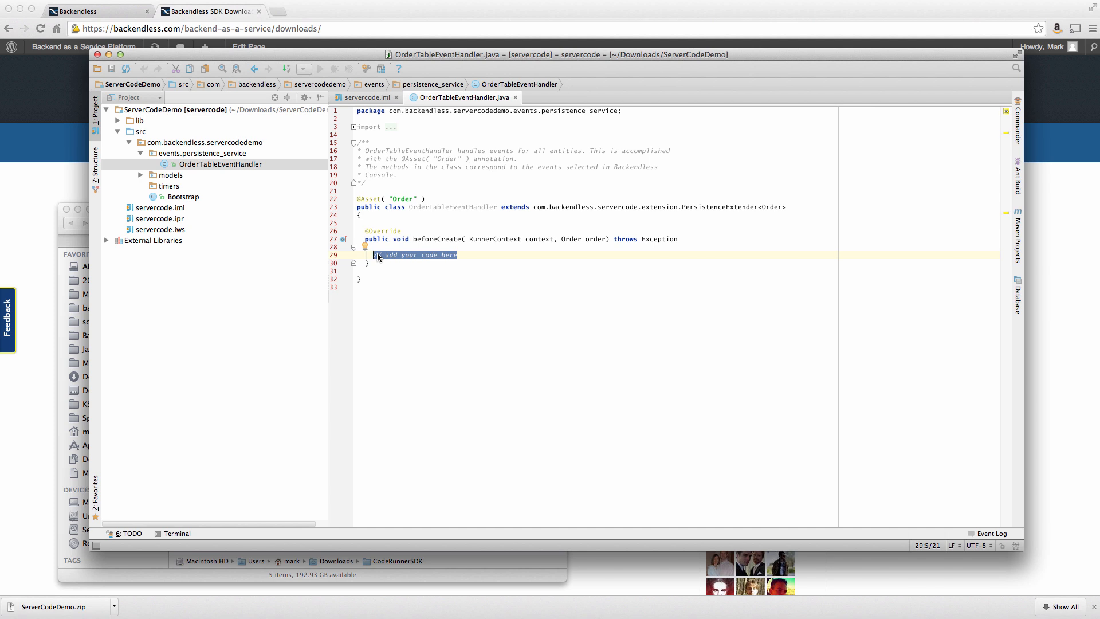
pyautogui.write('order.se')
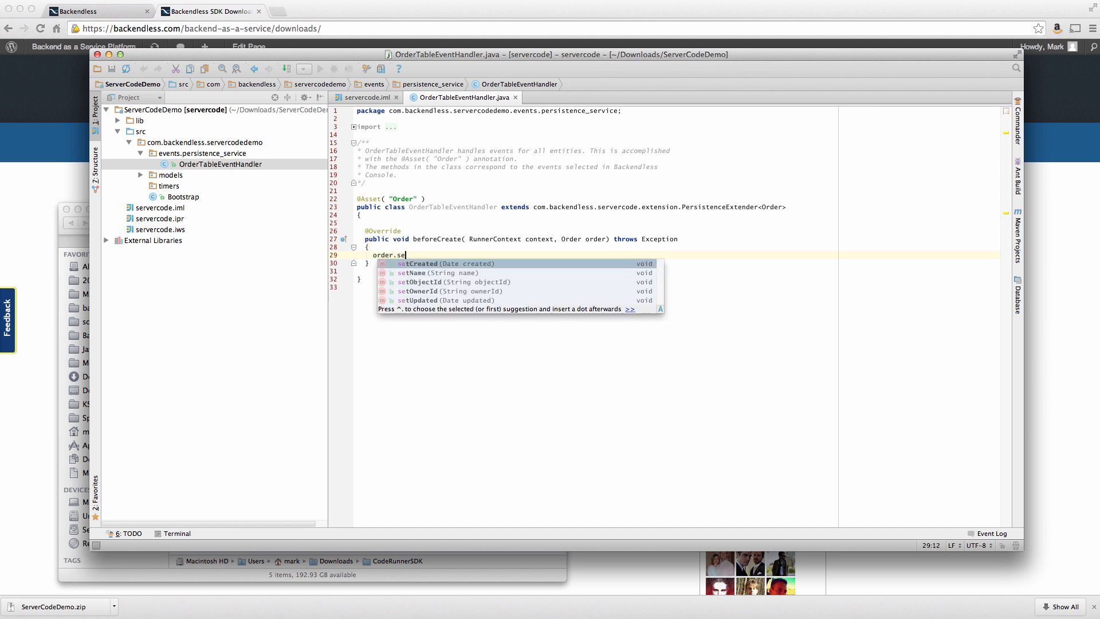
pyautogui.write('tN')
pyautogui.press('Return')
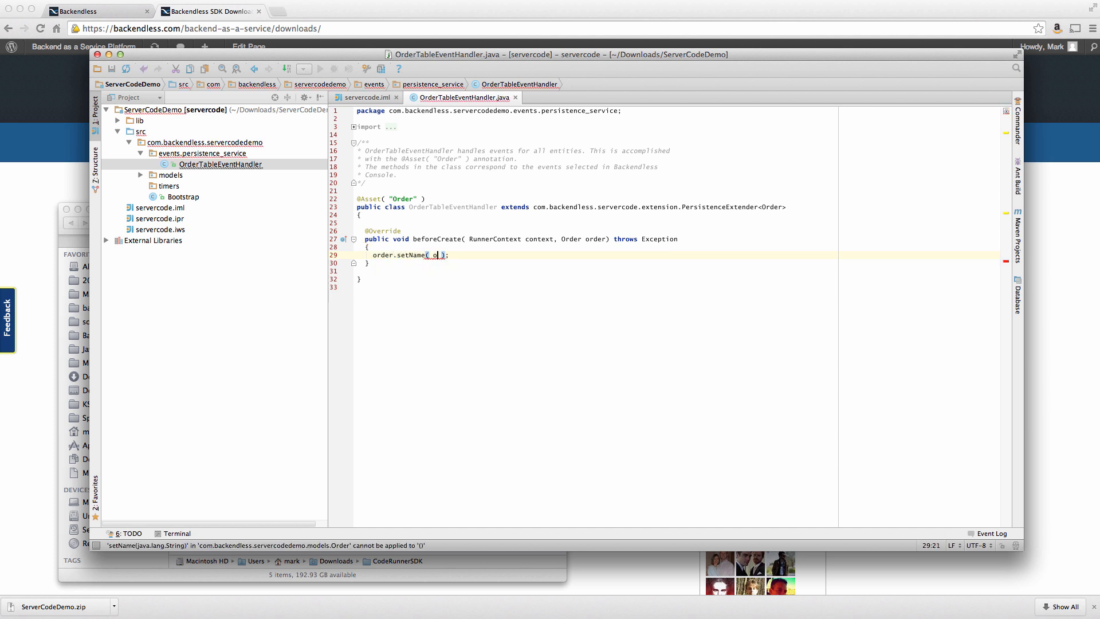
pyautogui.write('order')
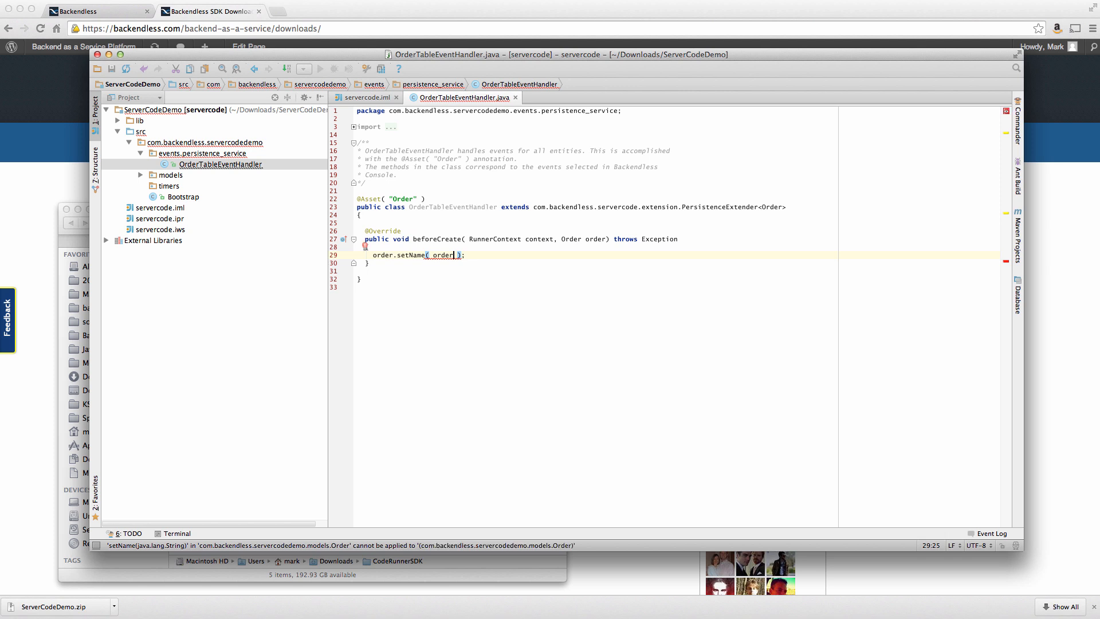
pyautogui.write('.get')
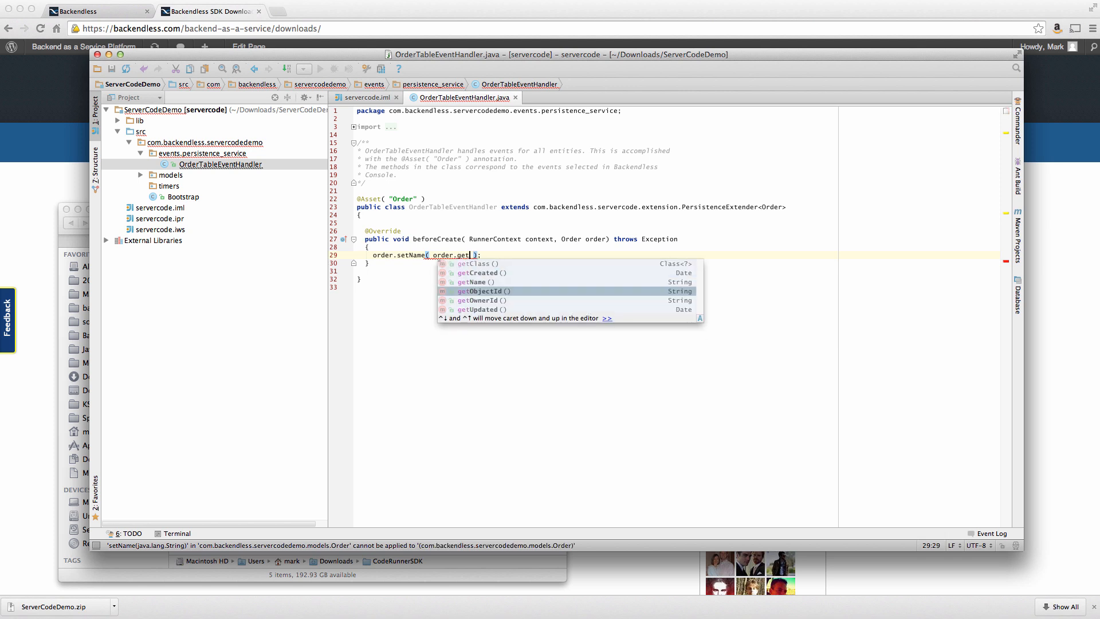
pyautogui.write('N')
pyautogui.press('Return')
pyautogui.write('.toUpperCase(')
pyautogui.press('Return')
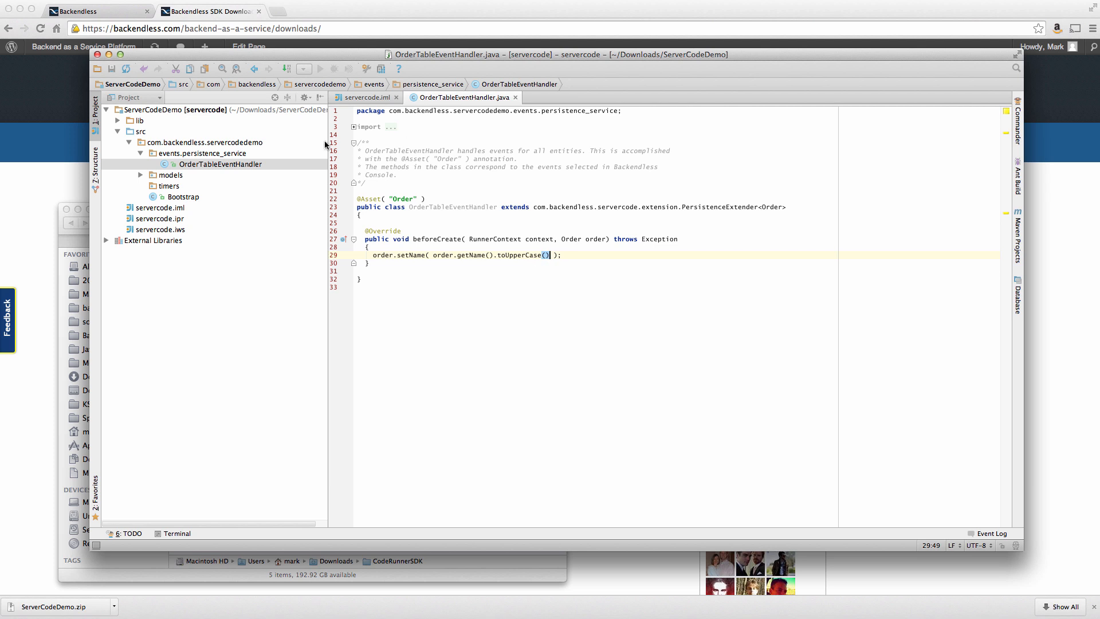
pyautogui.click(145, 110)
pyautogui.rightClick(145, 112)
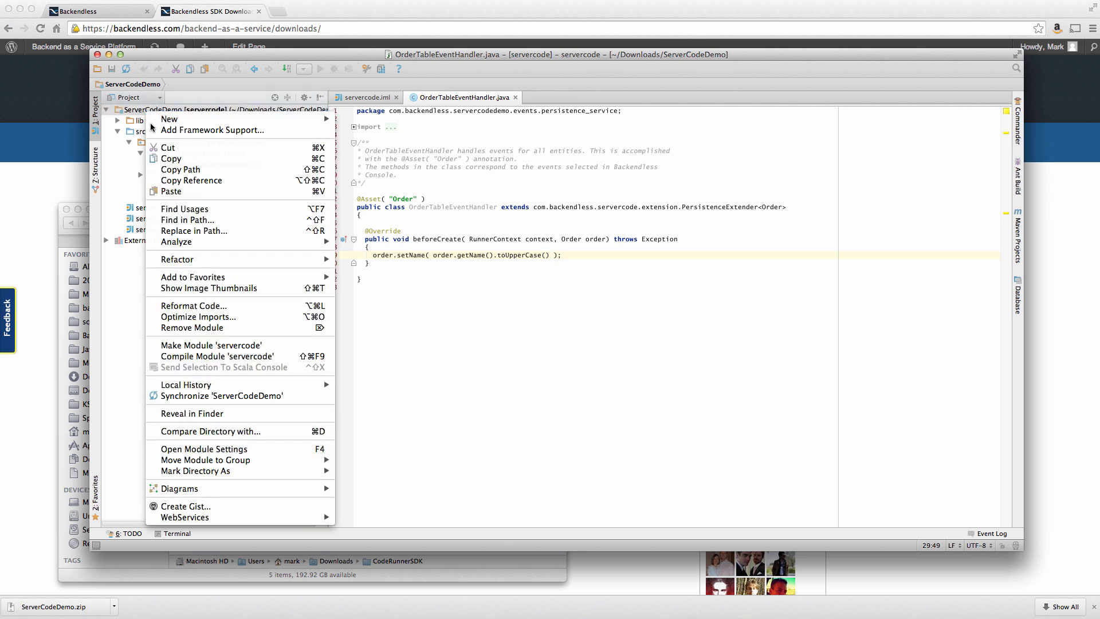
pyautogui.click(228, 345)
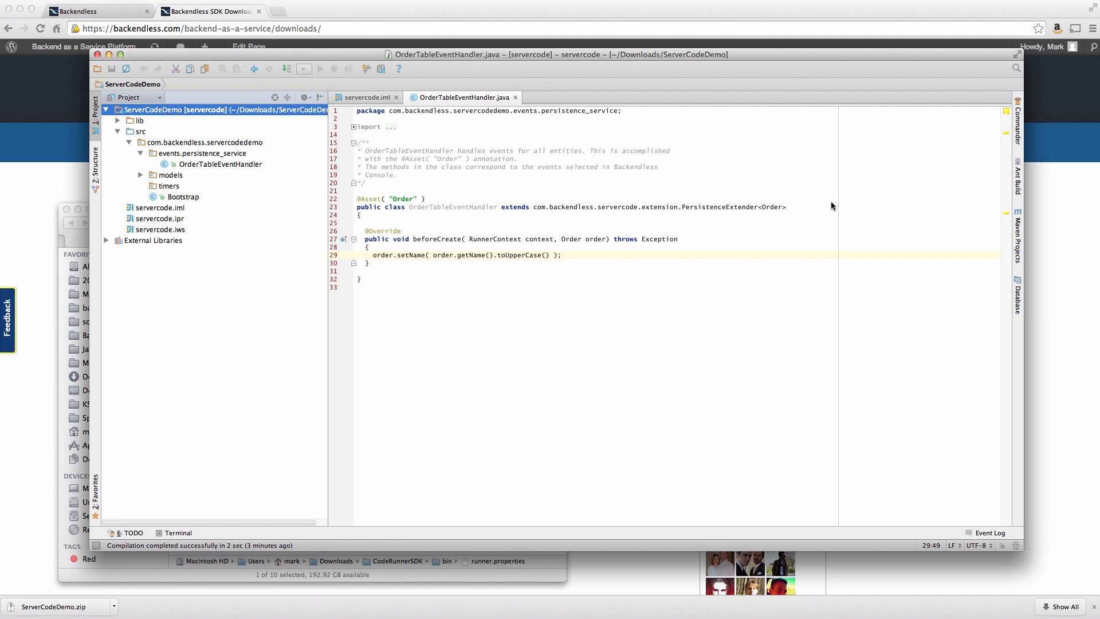
# - In Terminal, run pwd to confirm the shell is in the CodeRunnerSDK bin folder
pyautogui.click(8, 319)
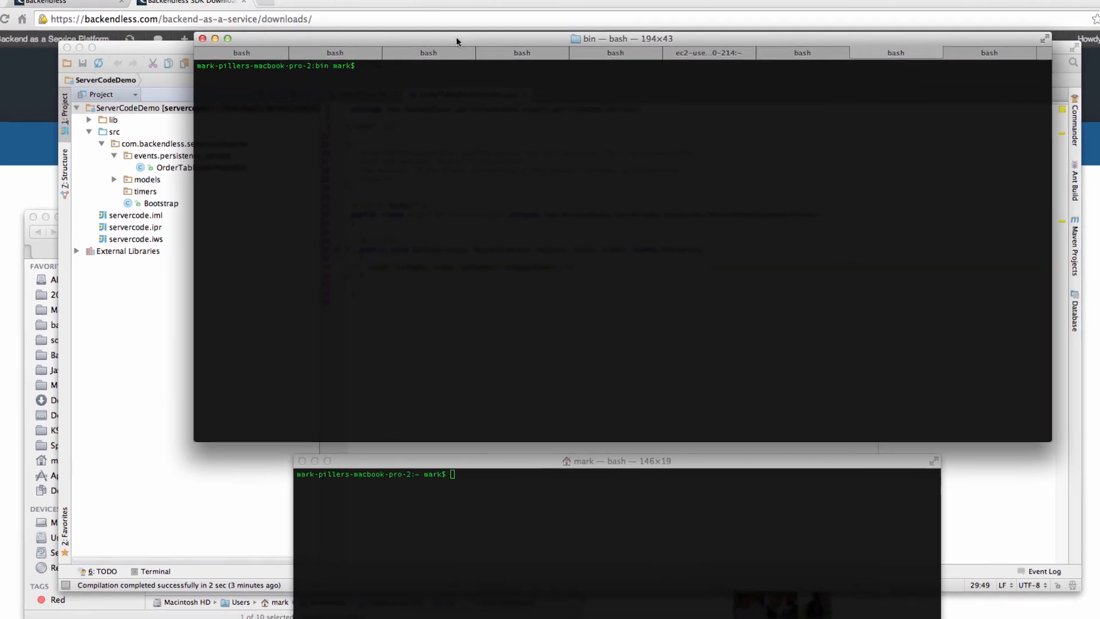
pyautogui.write('pwd')
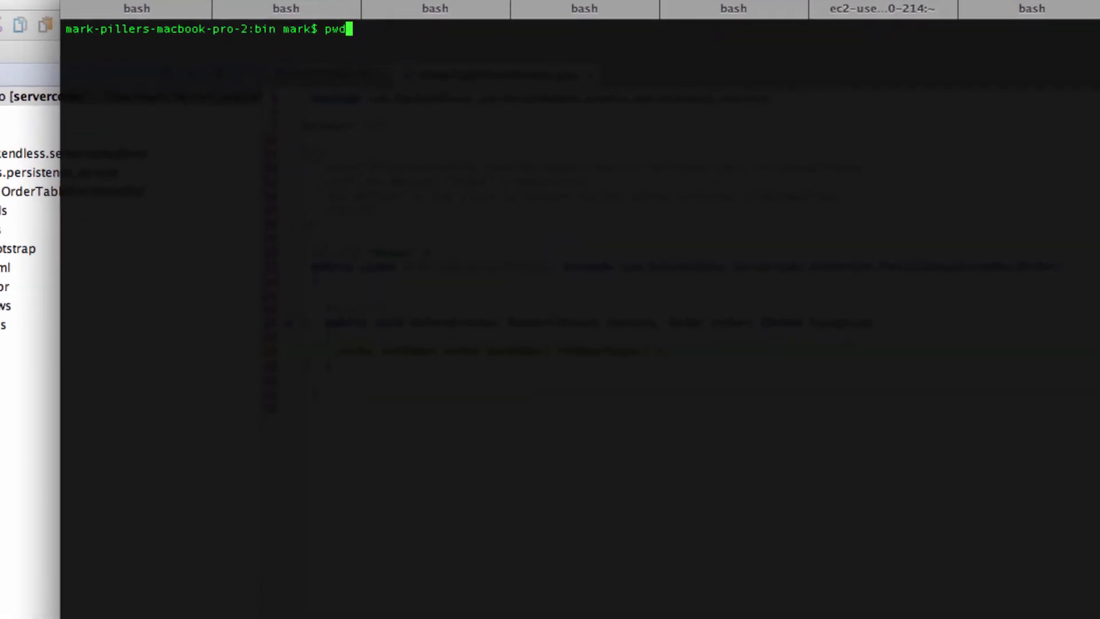
pyautogui.press('Return')
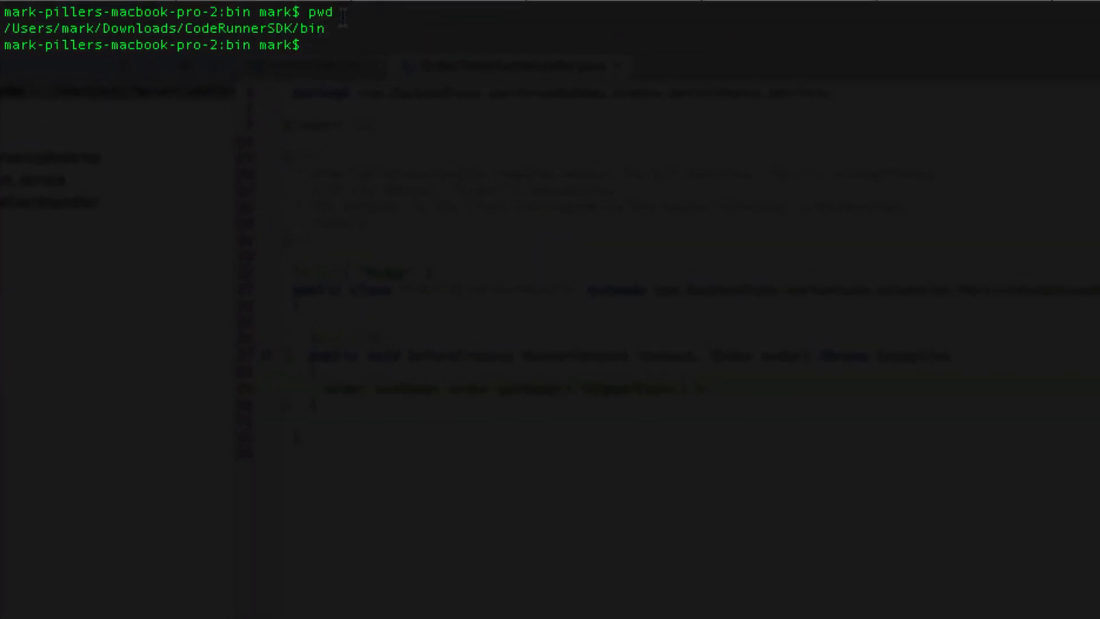
pyautogui.moveTo(324, 28); pyautogui.dragTo(4, 28)
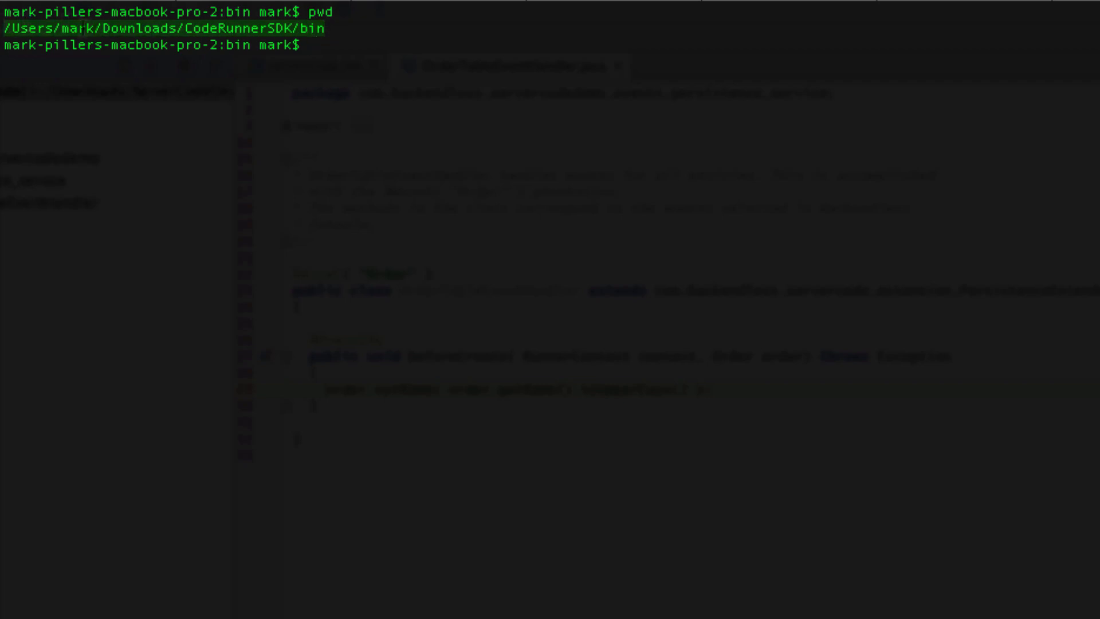
pyautogui.click(339, 29)
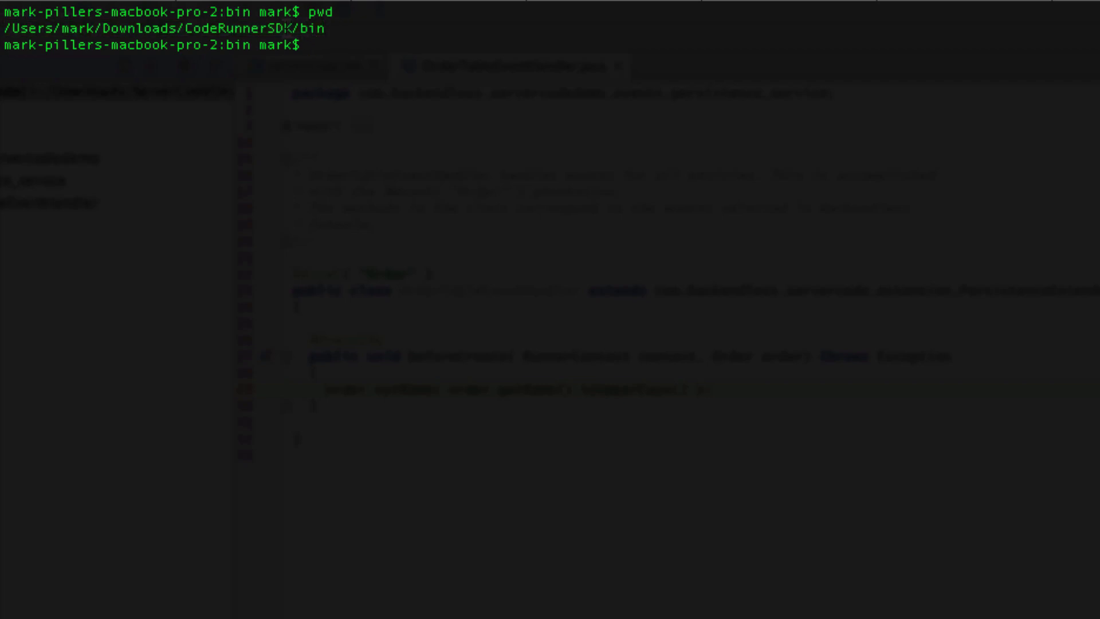
pyautogui.moveTo(186, 28); pyautogui.dragTo(295, 28)
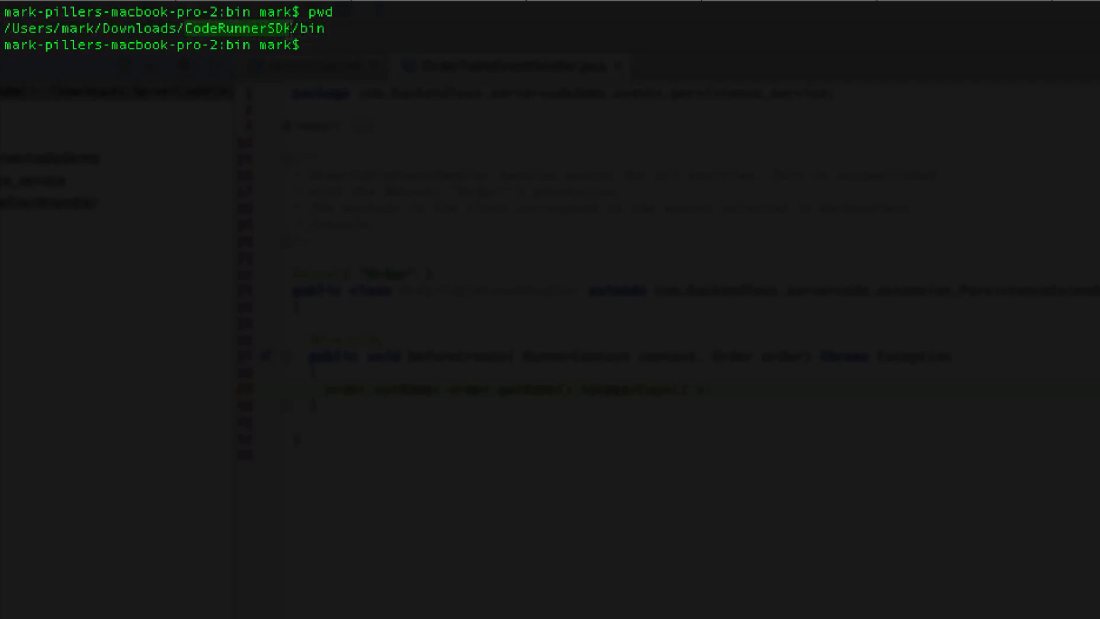
pyautogui.click(347, 31)
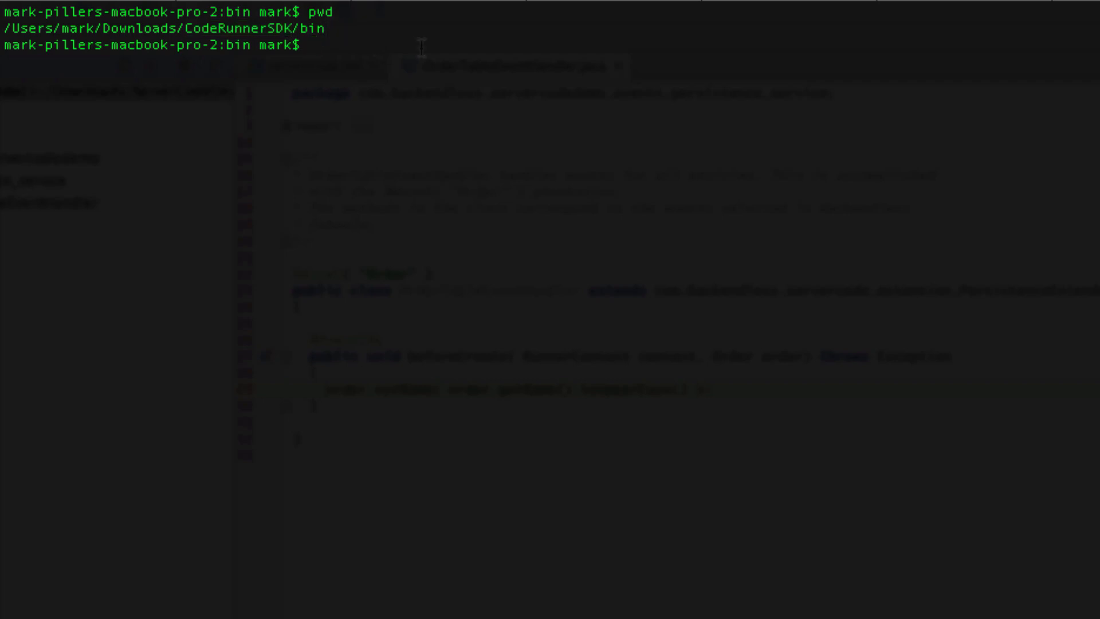
pyautogui.write('ls')
pyautogui.write(' -la')
# - List the folder with ls -la and launch ./CodeRunner.sh
pyautogui.press('Return')
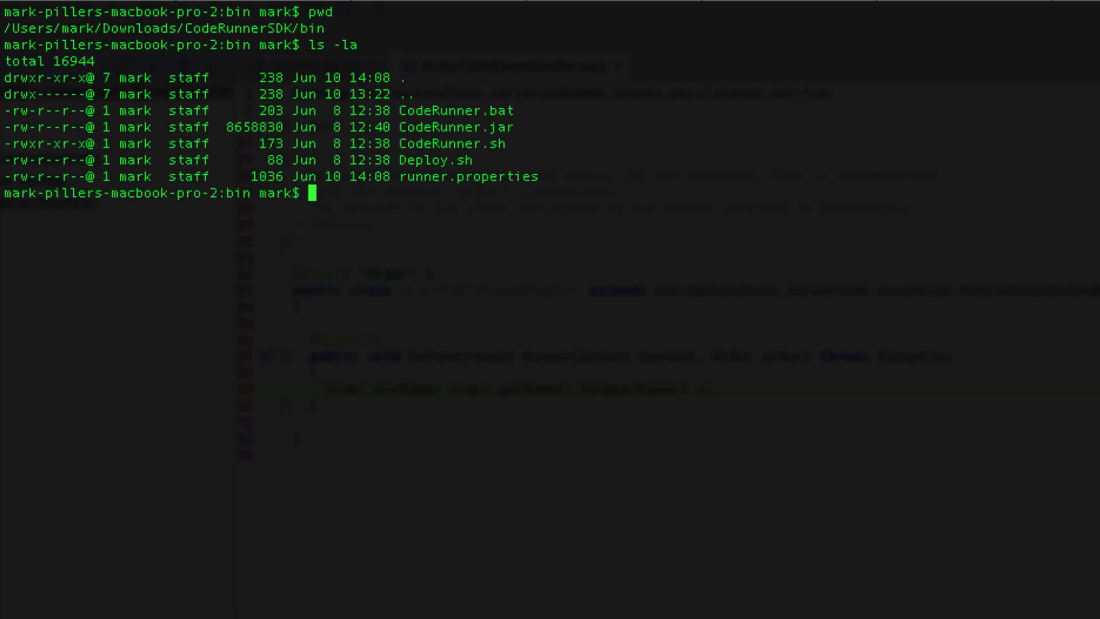
pyautogui.moveTo(507, 143); pyautogui.dragTo(403, 144)
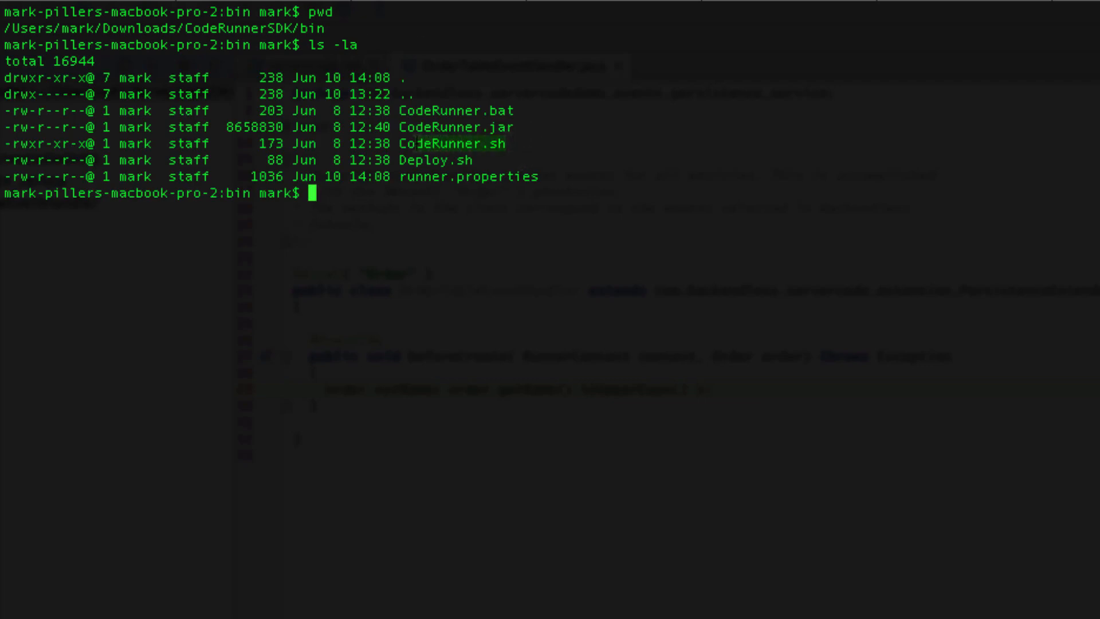
pyautogui.click(496, 140)
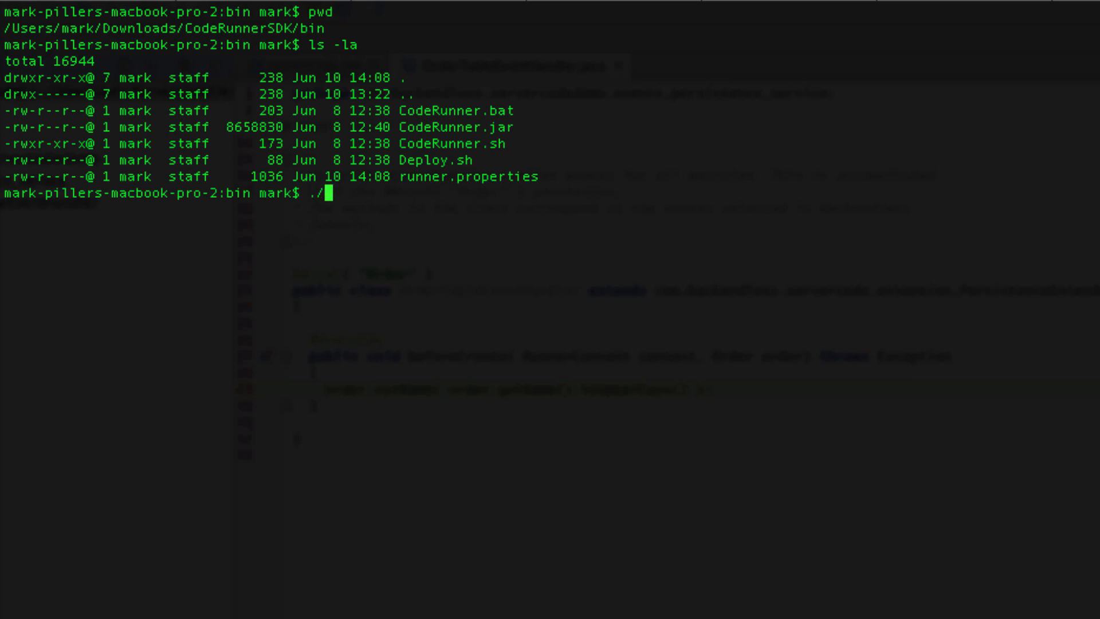
pyautogui.write('./CodeR')
pyautogui.press('Tab')
pyautogui.press('Return')
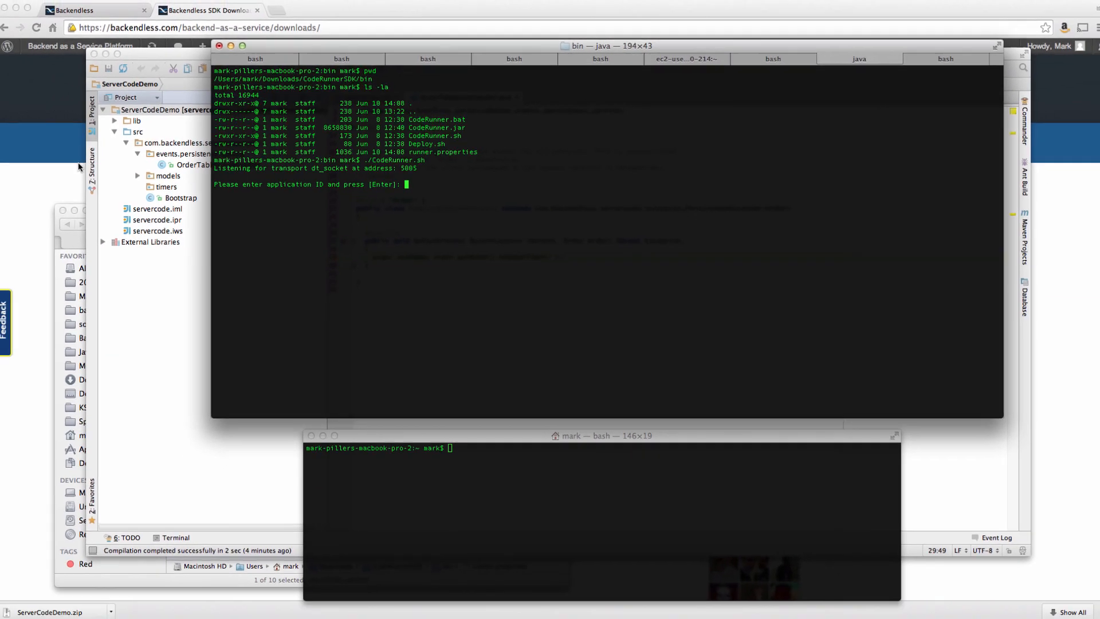
# - Copy the Application ID from Manage > App Settings and submit it at the CodeRunner prompt
pyautogui.click(68, 173)
pyautogui.click(78, 11)
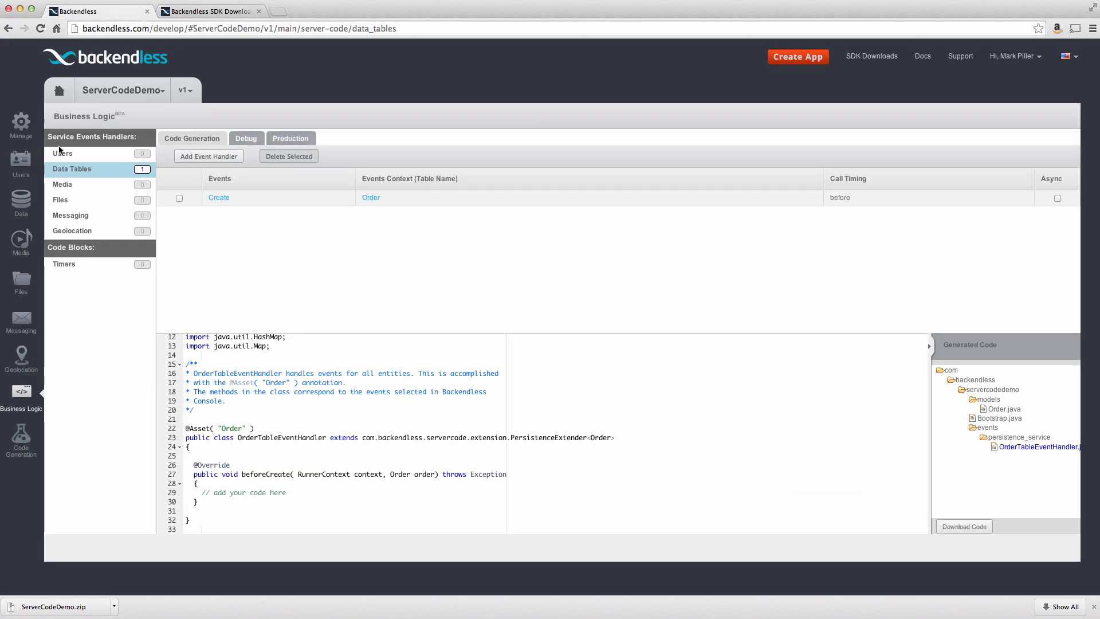
pyautogui.click(22, 123)
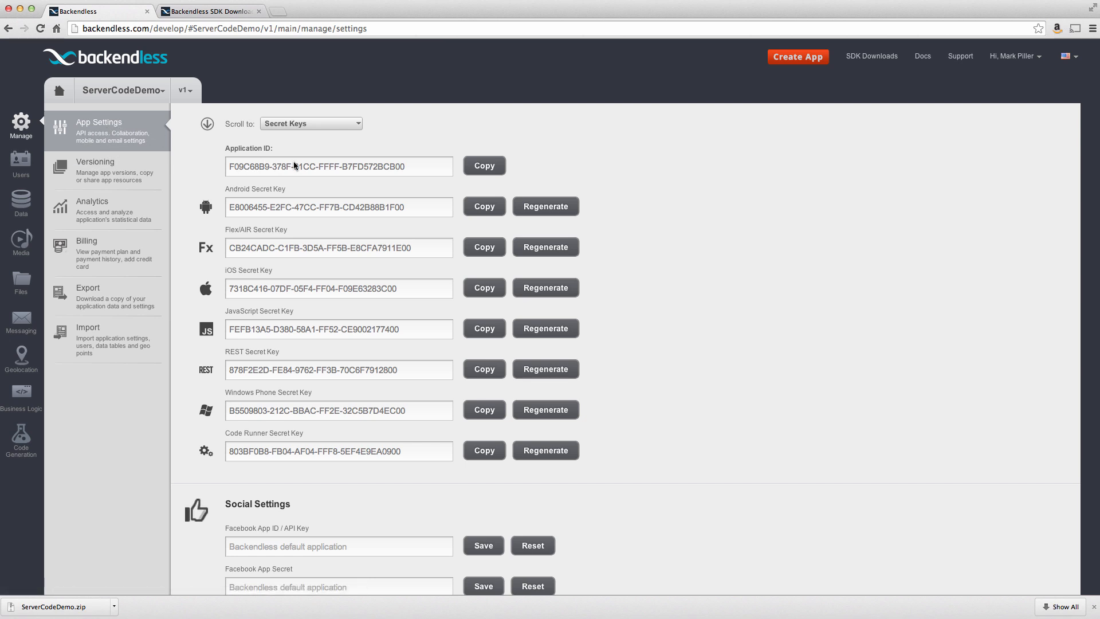
pyautogui.click(484, 166)
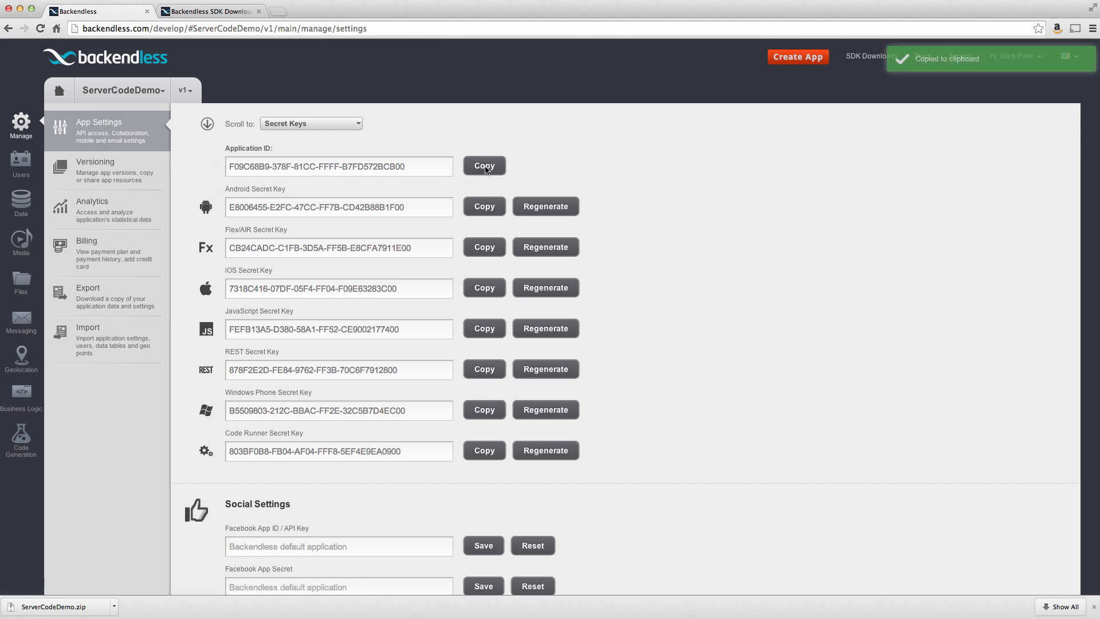
pyautogui.press('super+Tab')
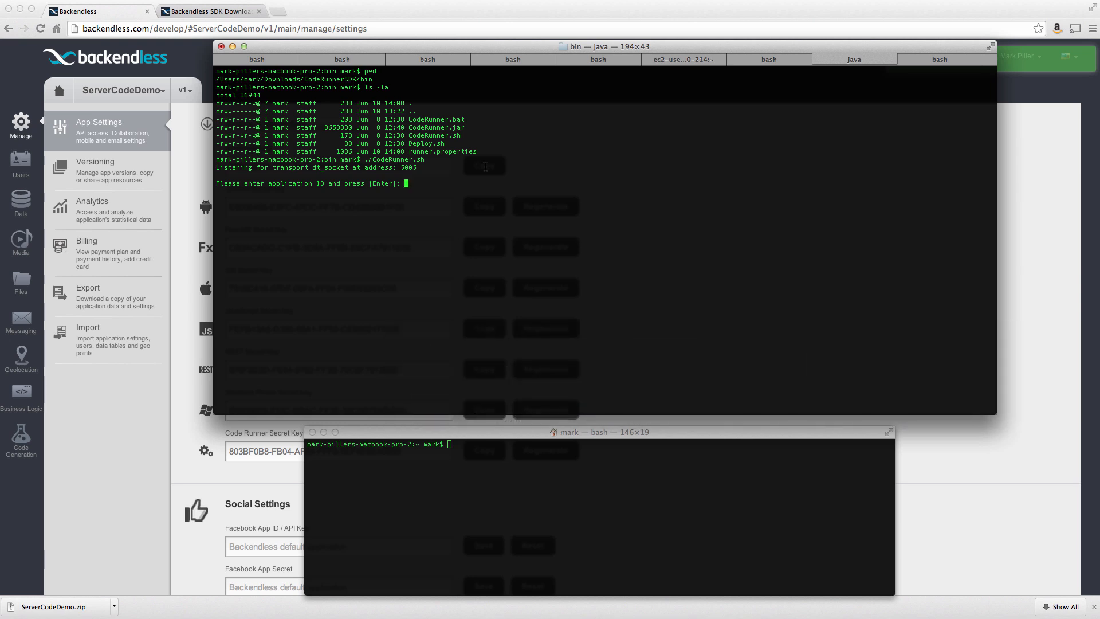
pyautogui.press('super+v')
pyautogui.press('Return')
# - Copy the Code Runner Secret Key and submit it so CodeRunner registers and waits for events
pyautogui.press('super+Tab')
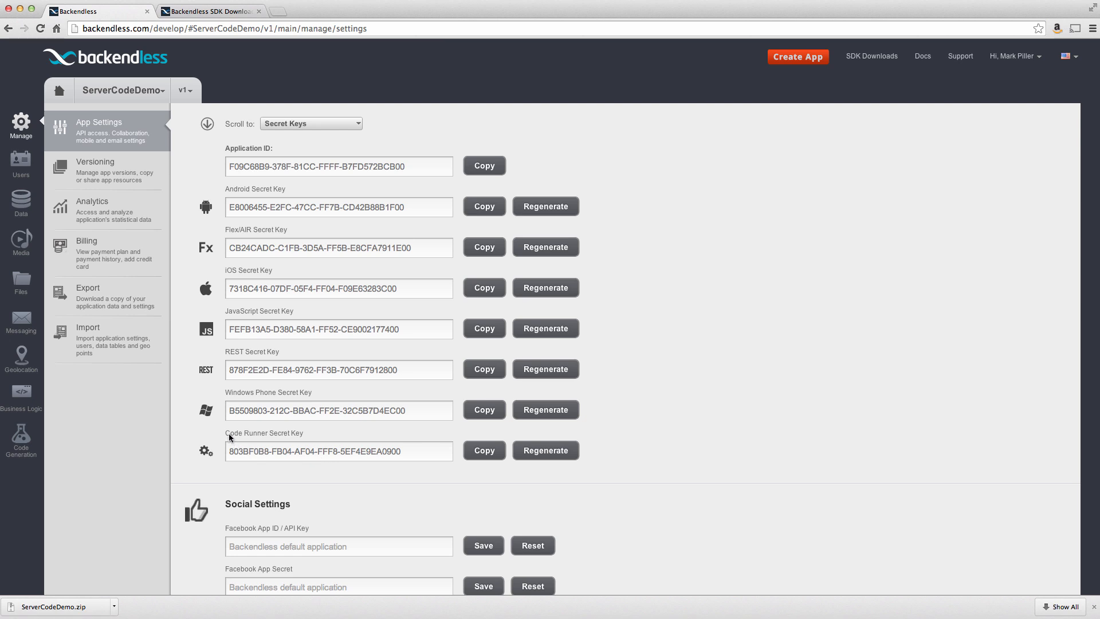
pyautogui.click(485, 450)
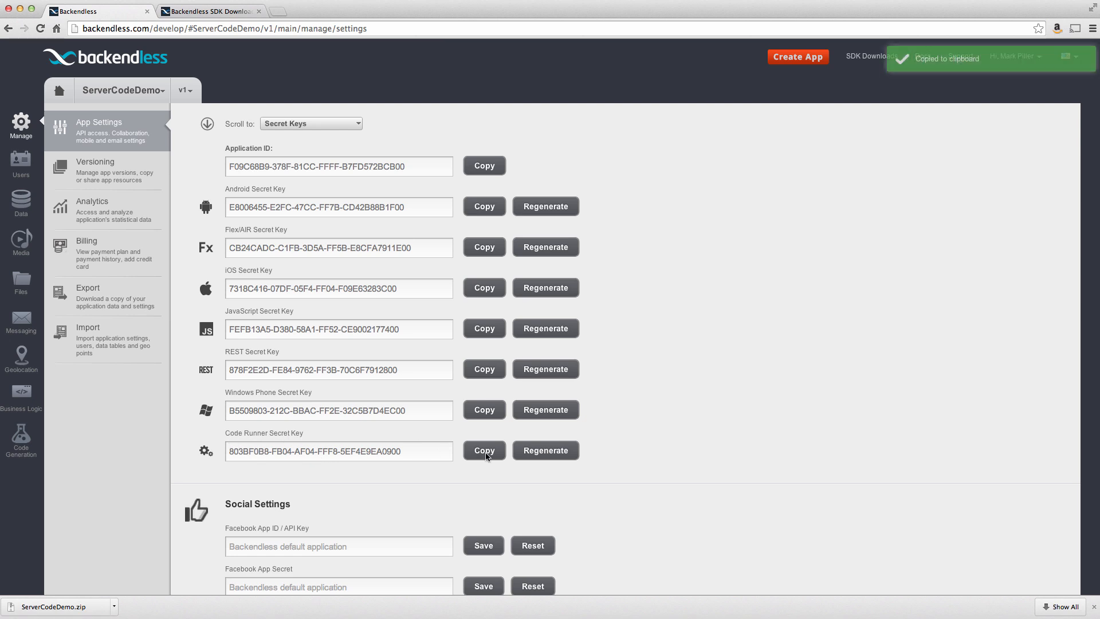
pyautogui.press('super+Tab')
pyautogui.press('super+v')
pyautogui.press('Return')
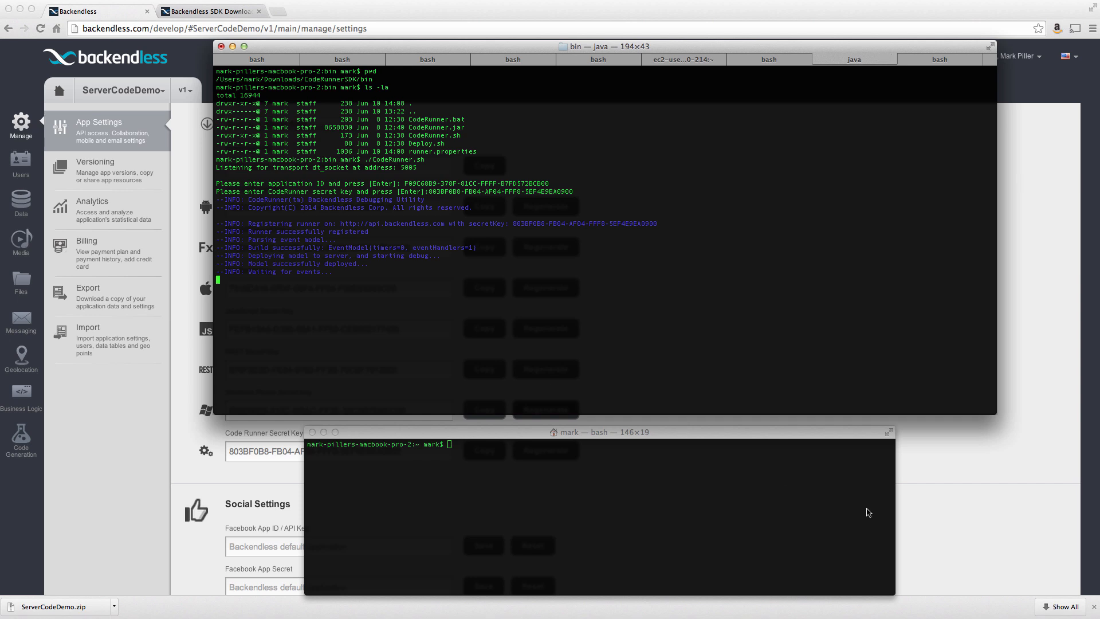
pyautogui.click(1020, 514)
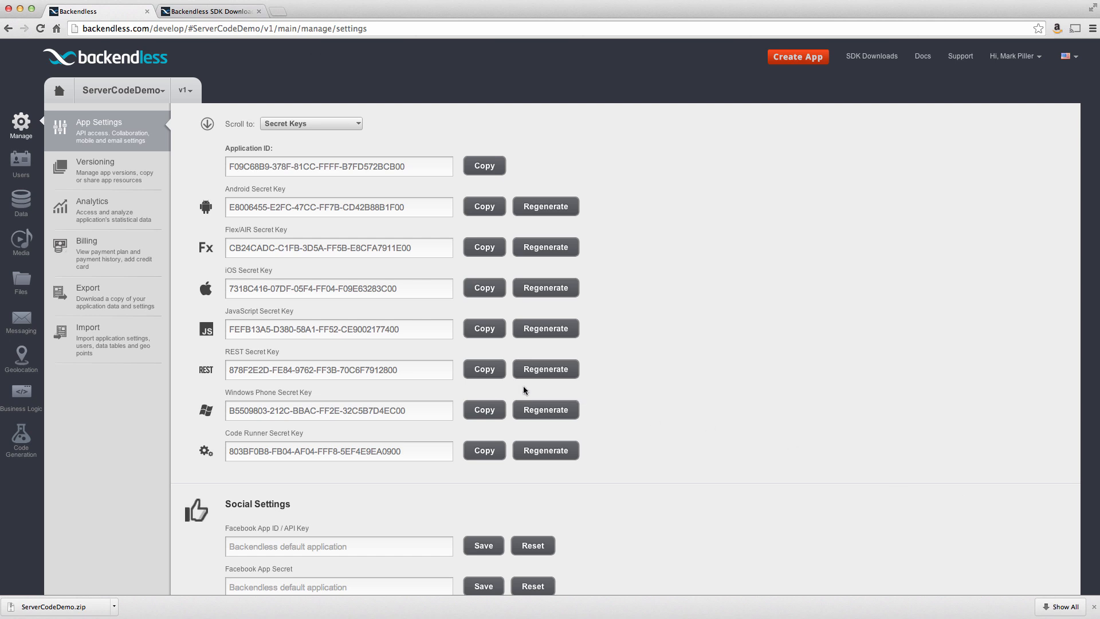
# - Show Business Logic > Debug > Data Tables listing the enabled before-Create Order handler, then return to the terminal
pyautogui.click(21, 397)
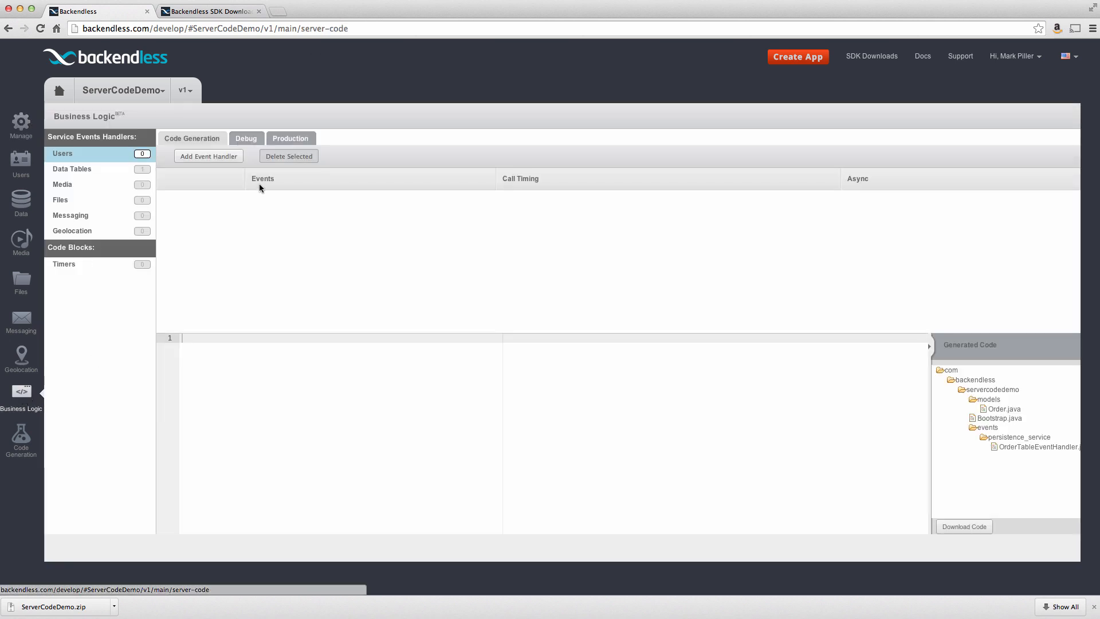
pyautogui.click(246, 139)
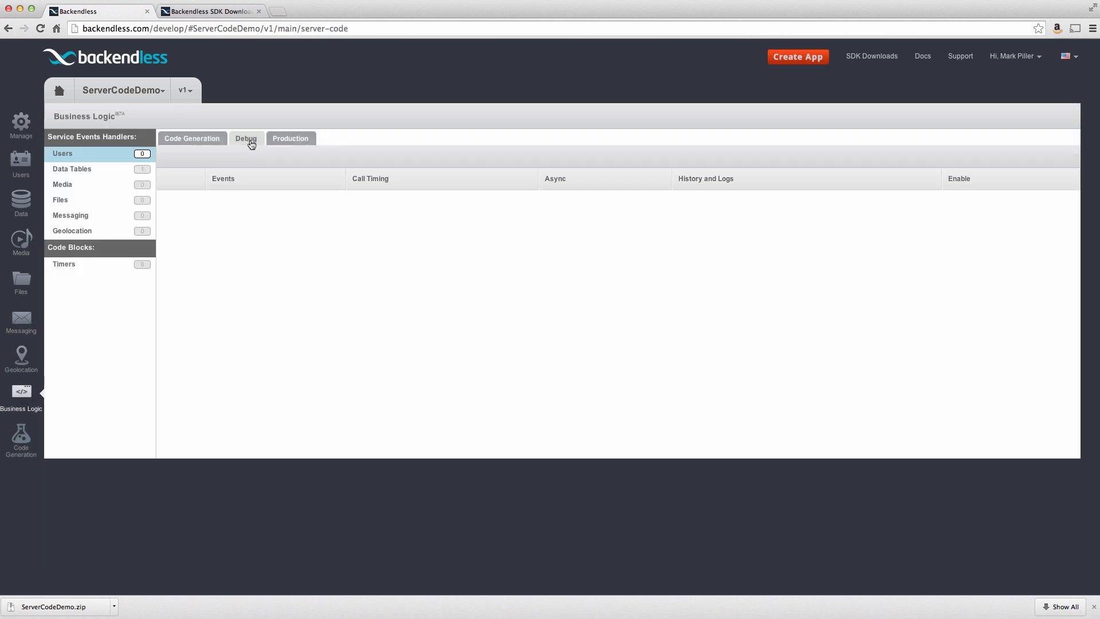
pyautogui.click(79, 169)
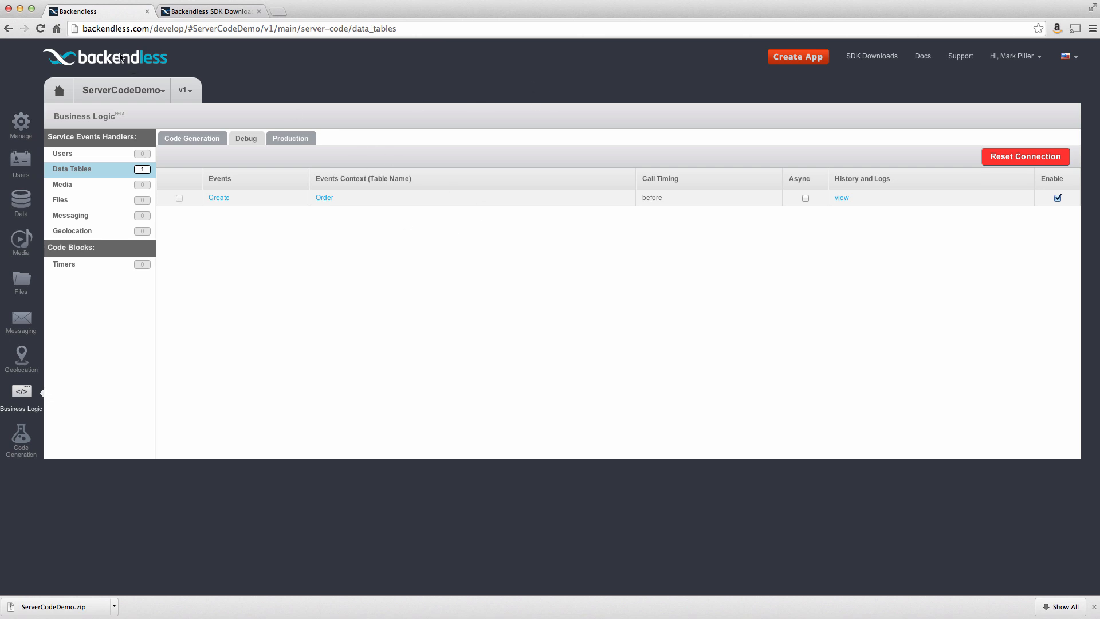
pyautogui.moveTo(83, 28); pyautogui.dragTo(397, 28)
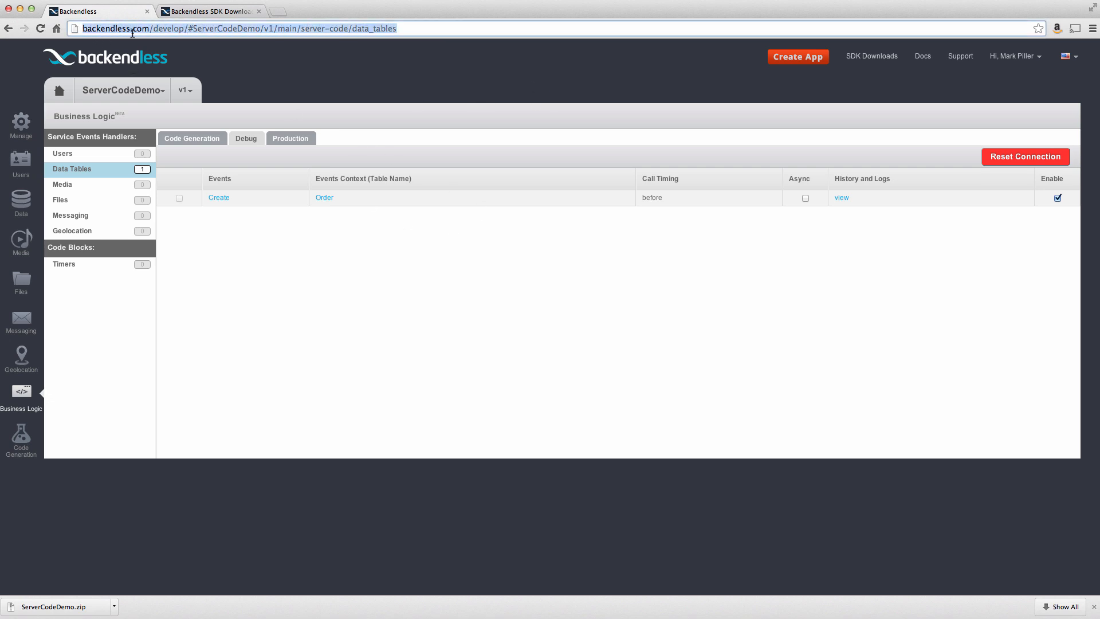
pyautogui.click(333, 82)
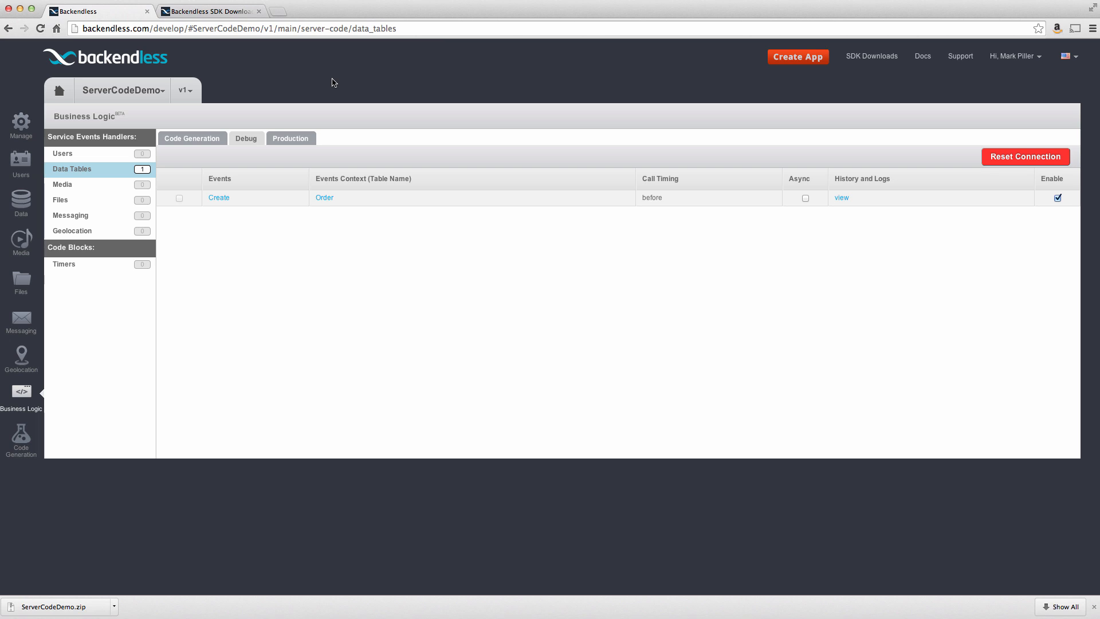
pyautogui.press('super+Tab')
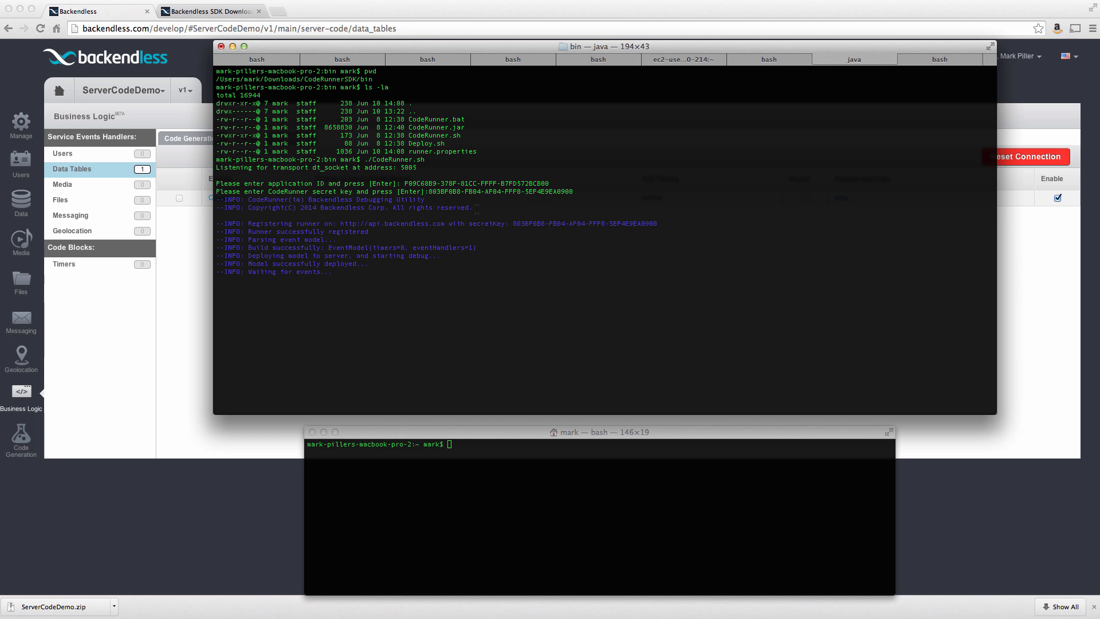
# - Run the pasted curl POST creating an Order named 'My awesome order', returning 'MY AWESOME ORDER'
pyautogui.moveTo(526, 433); pyautogui.dragTo(520, 428)
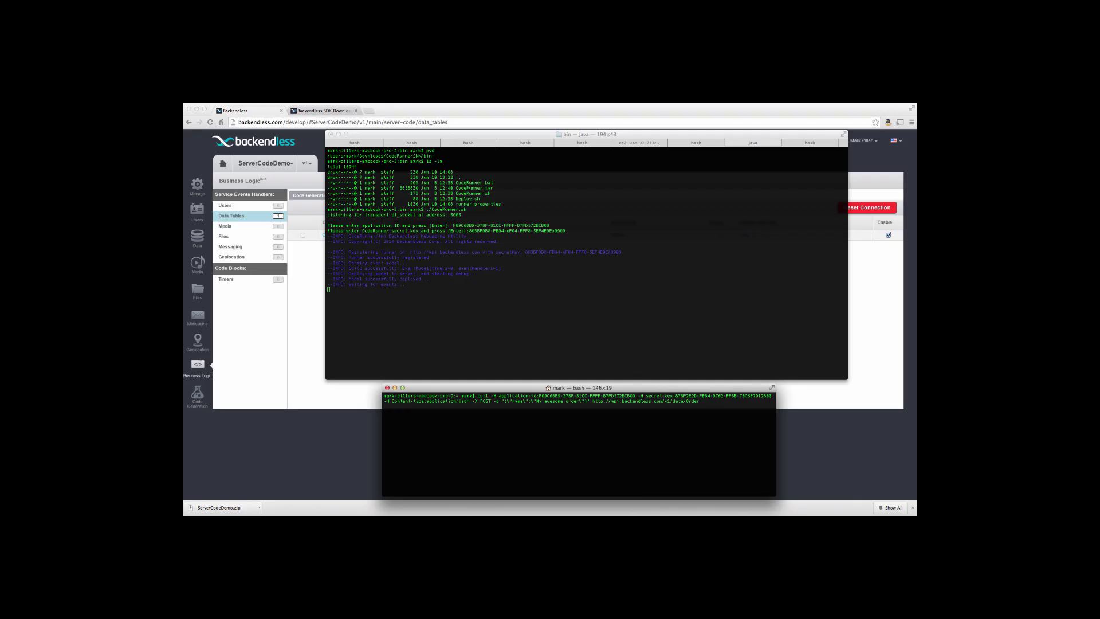
pyautogui.press('super+v')
pyautogui.press('Left')
pyautogui.press('Left')
pyautogui.press('Left')
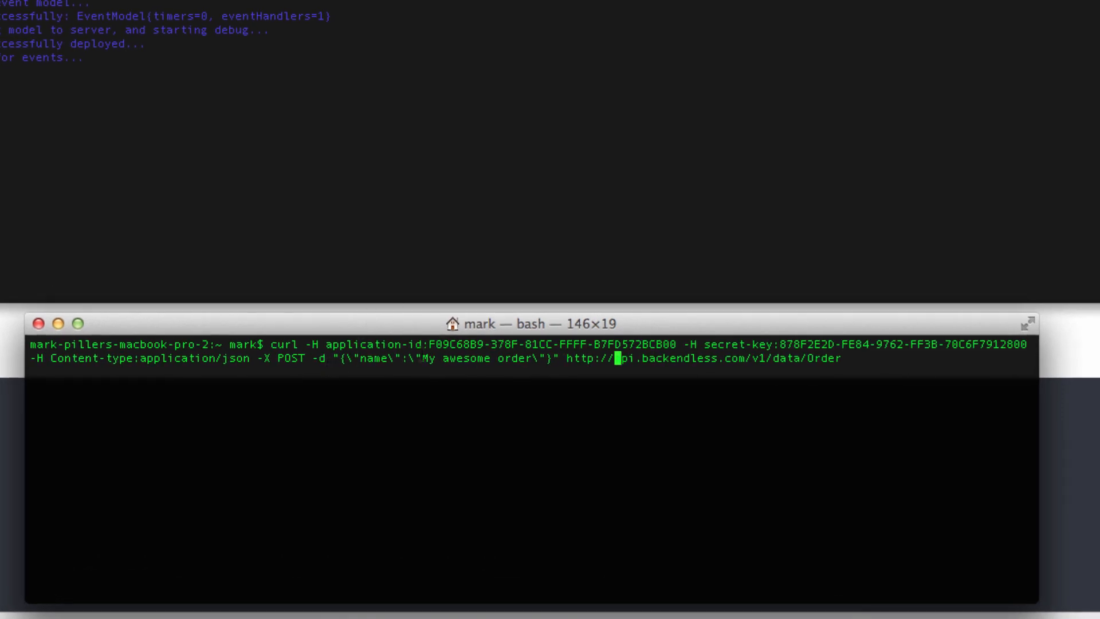
pyautogui.doubleClick(823, 358)
pyautogui.moveTo(428, 345); pyautogui.dragTo(677, 344)
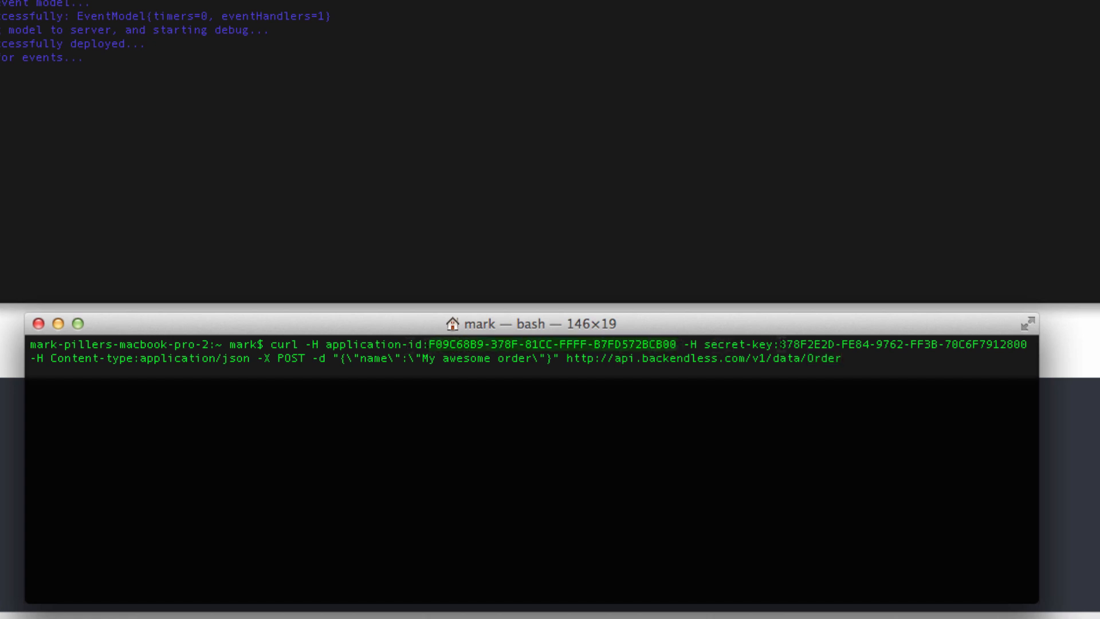
pyautogui.moveTo(779, 344); pyautogui.dragTo(1025, 344)
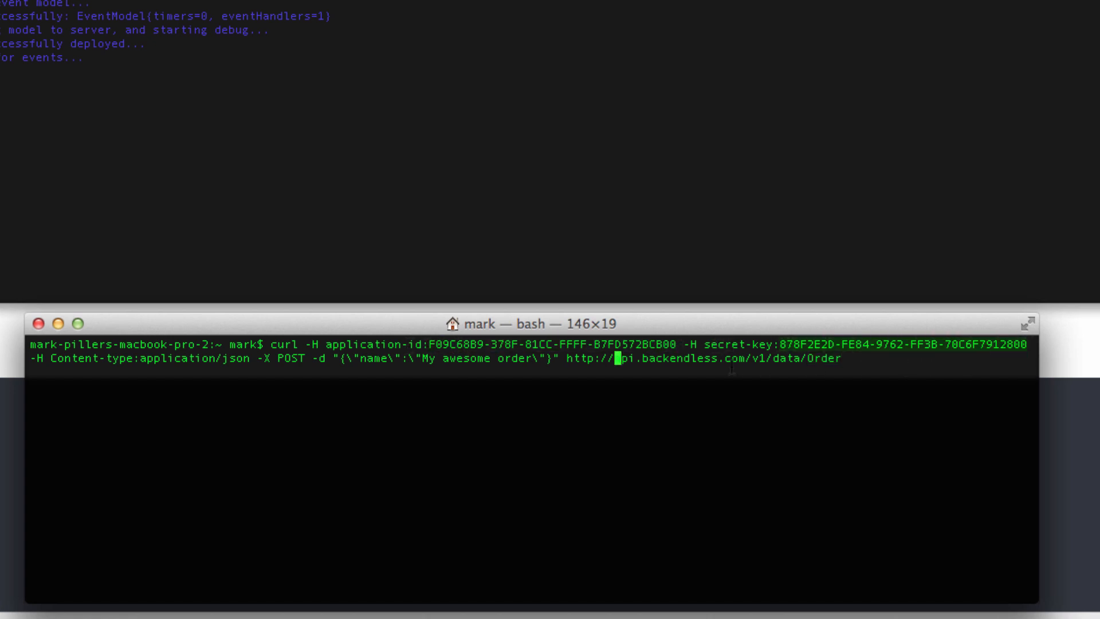
pyautogui.click(604, 360)
pyautogui.moveTo(340, 359); pyautogui.dragTo(552, 358)
pyautogui.click(502, 359)
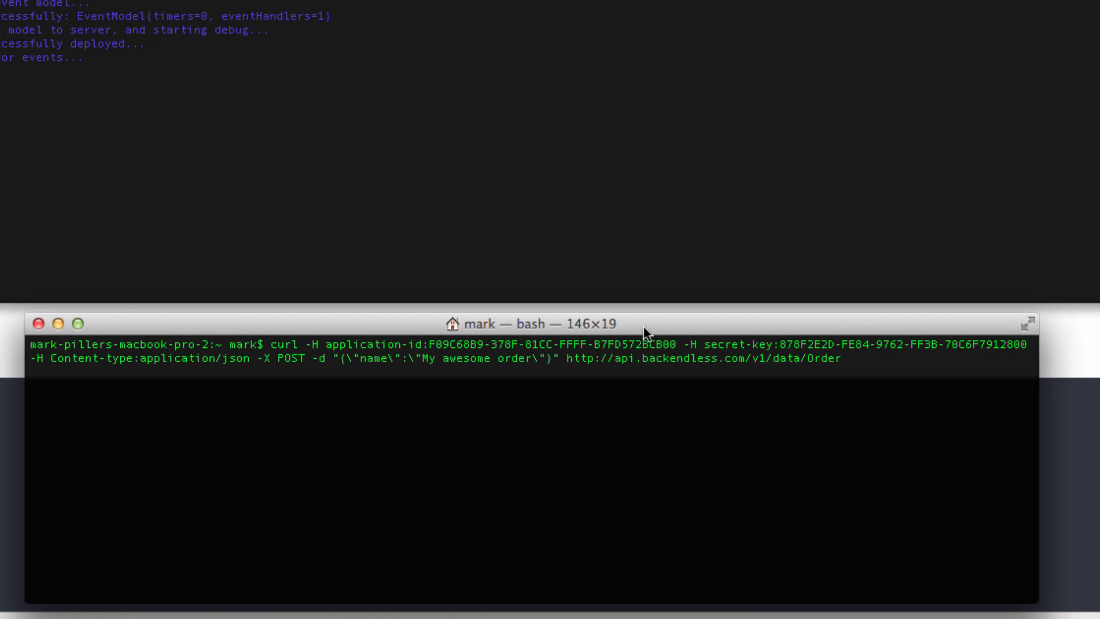
pyautogui.press('Return')
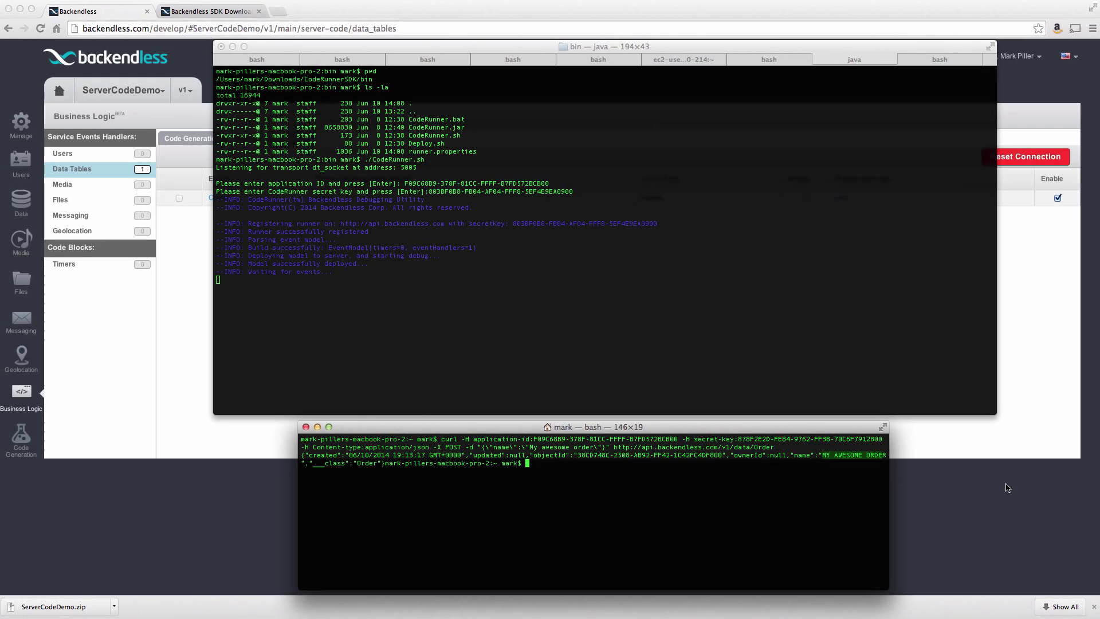
# - View the Order table's records showing MY AWESOME ORDER, then return to the handler code in IntelliJ
pyautogui.click(498, 287)
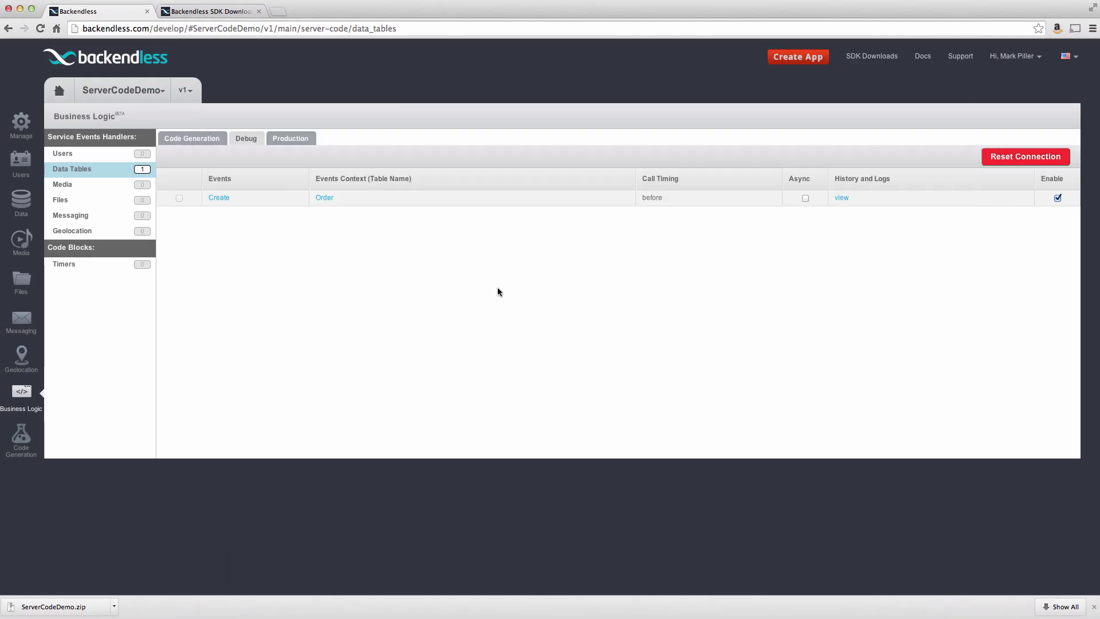
pyautogui.click(20, 201)
pyautogui.click(63, 164)
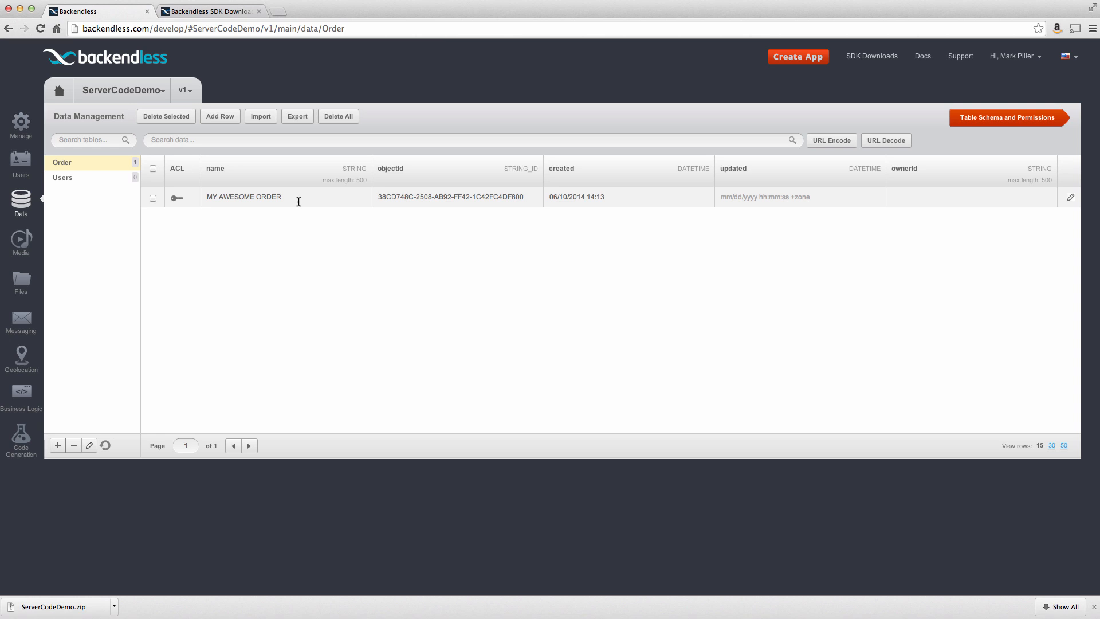
pyautogui.press('super+Tab')
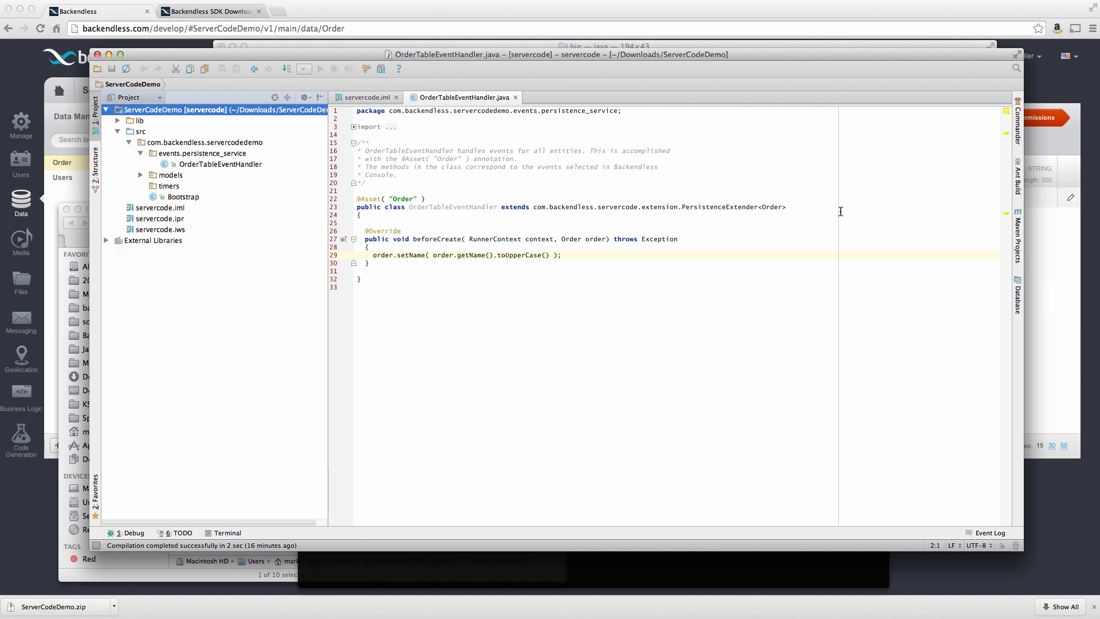
# - Create a Remote debug configuration named OrderManagement and set a breakpoint on line 29 of beforeCreate
pyautogui.moveTo(286, 57); pyautogui.dragTo(279, 60)
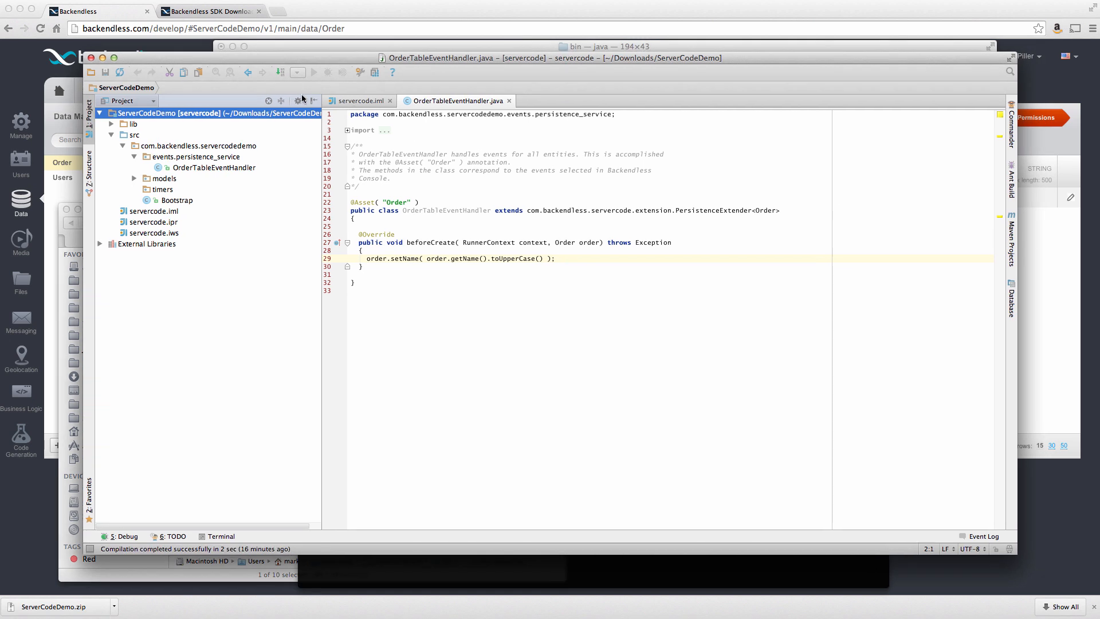
pyautogui.click(298, 72)
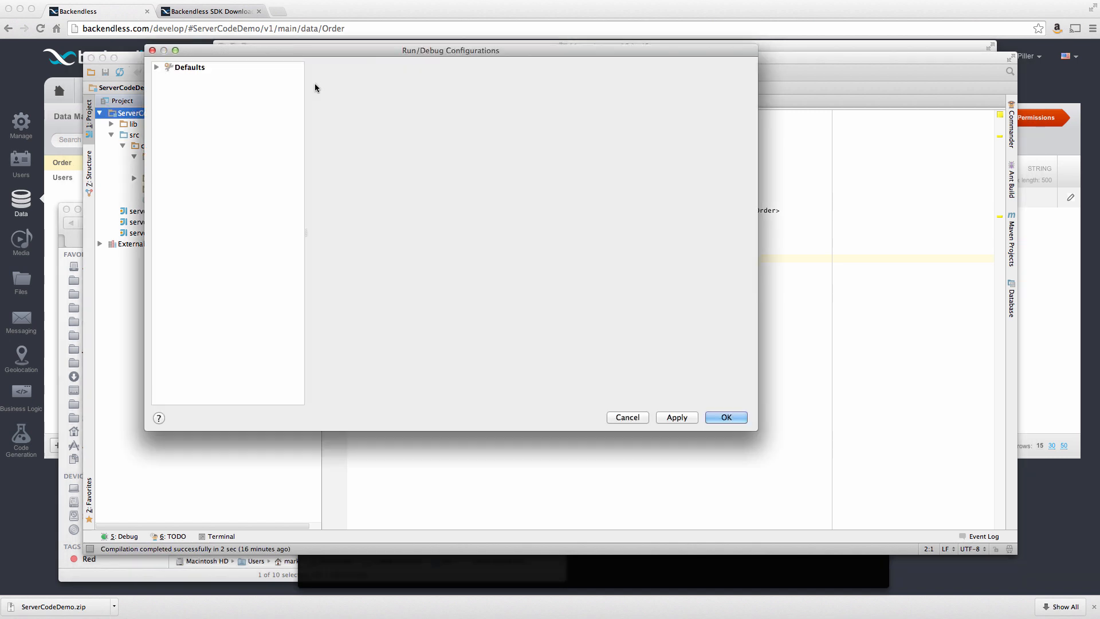
pyautogui.click(158, 68)
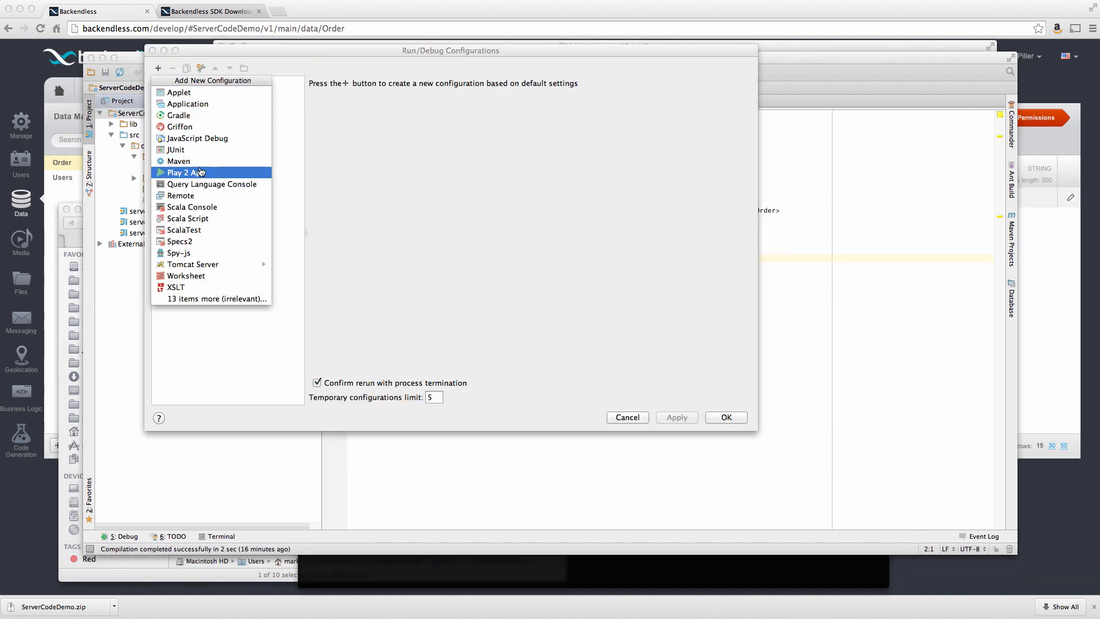
pyautogui.click(181, 194)
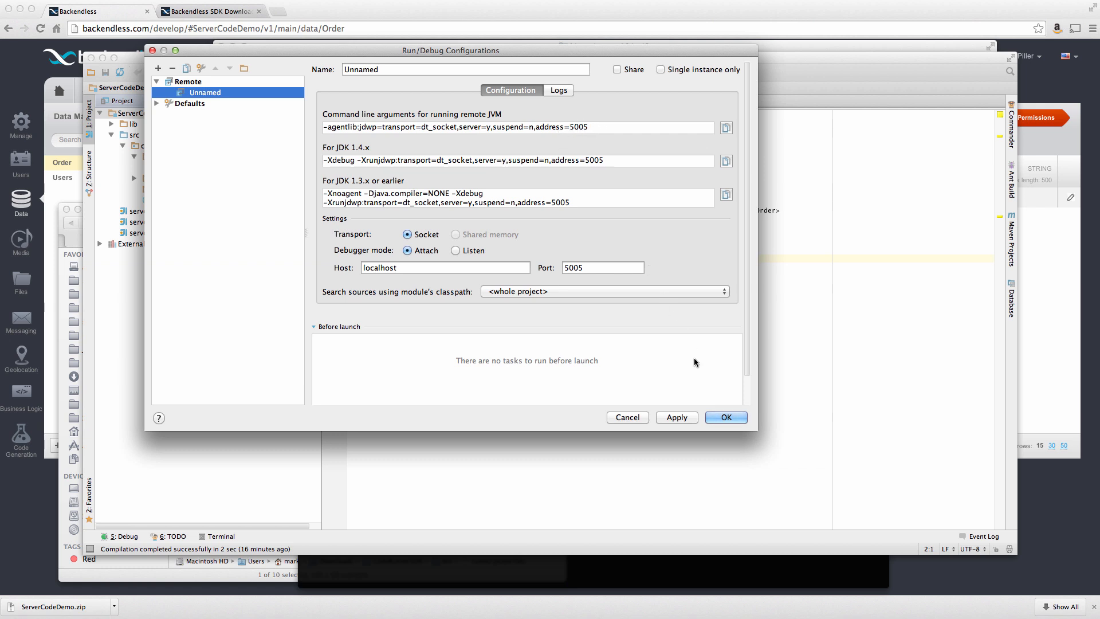
pyautogui.press('BackSpace')
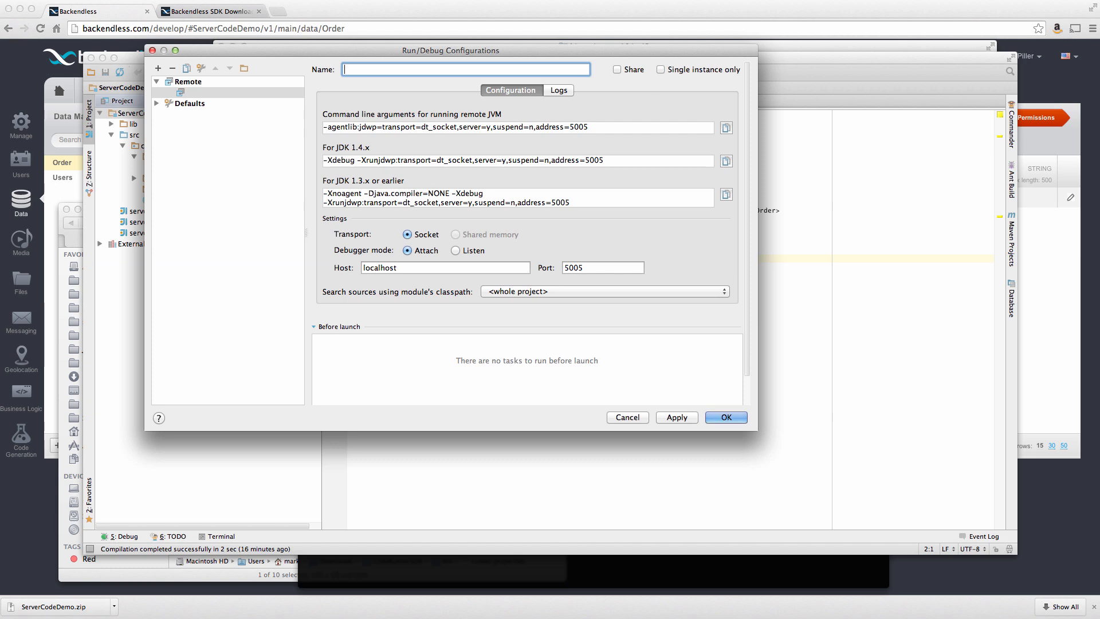
pyautogui.write('OrderManagement')
pyautogui.press('Return')
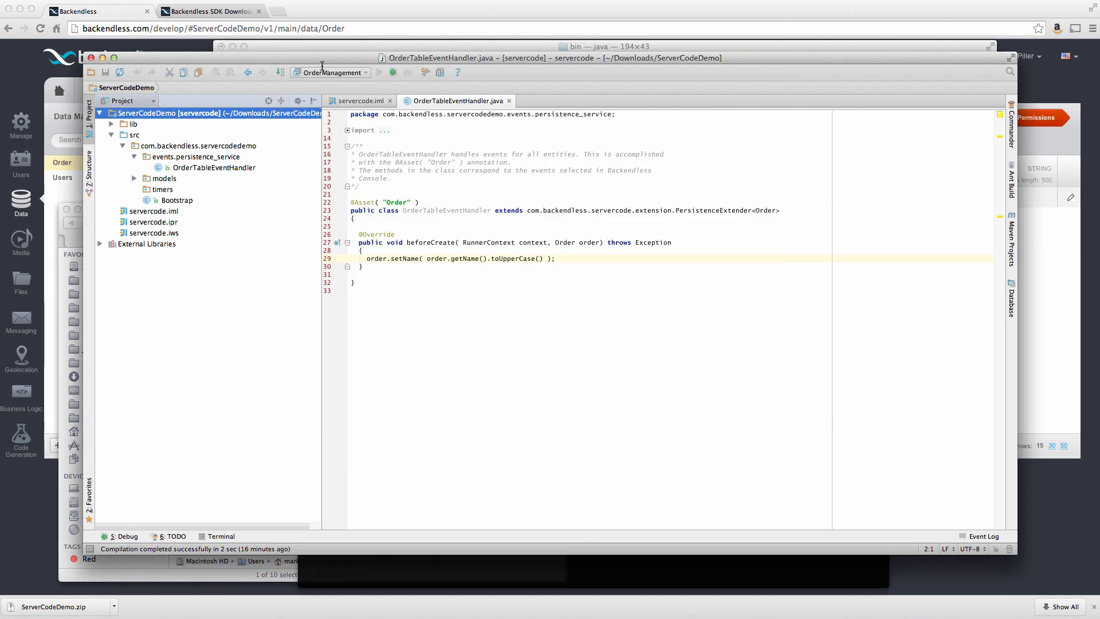
pyautogui.click(340, 257)
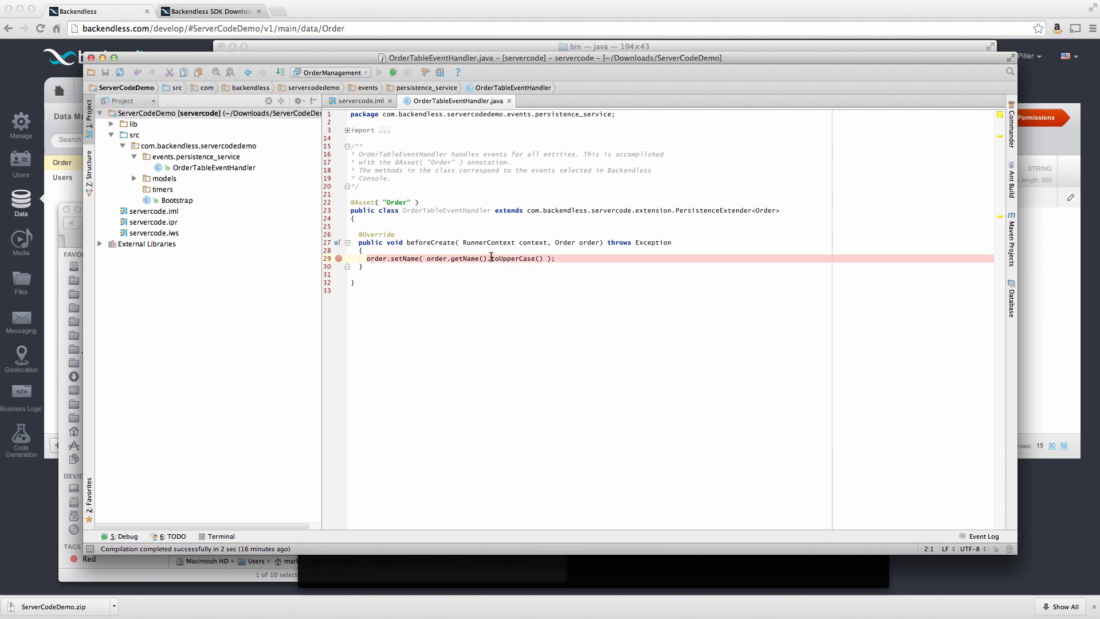
# - Rerun the curl POST with the order name changed to 'birthday present', hitting the breakpoint
pyautogui.press('super+Tab')
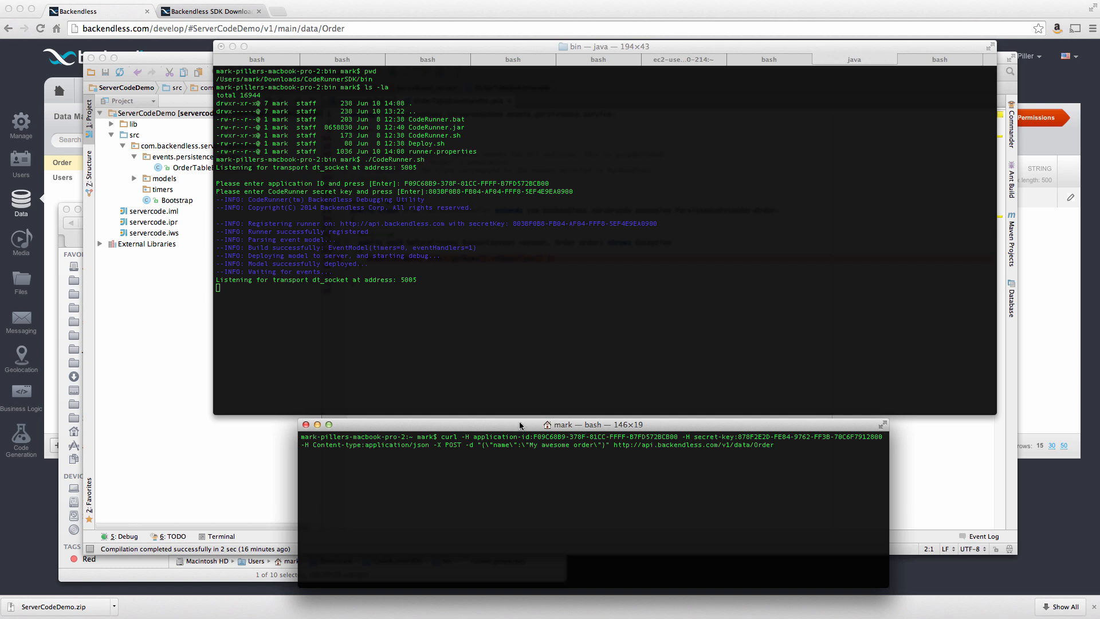
pyautogui.hotkey('alt', 'Left')
pyautogui.hotkey('alt', 'Left')
pyautogui.hotkey('alt', 'Left')
pyautogui.hotkey('alt', 'Left')
pyautogui.hotkey('alt', 'Left')
pyautogui.hotkey('alt', 'Right')
pyautogui.press('BackSpace')
pyautogui.press('BackSpace')
pyautogui.press('BackSpace')
pyautogui.press('BackSpace')
pyautogui.press('BackSpace')
pyautogui.press('BackSpace')
pyautogui.press('BackSpace')
pyautogui.press('BackSpace')
pyautogui.press('BackSpace')
pyautogui.press('BackSpace')
pyautogui.press('BackSpace')
pyautogui.press('BackSpace')
pyautogui.write('birthday pr')
pyautogui.write('esent')
pyautogui.press('Return')
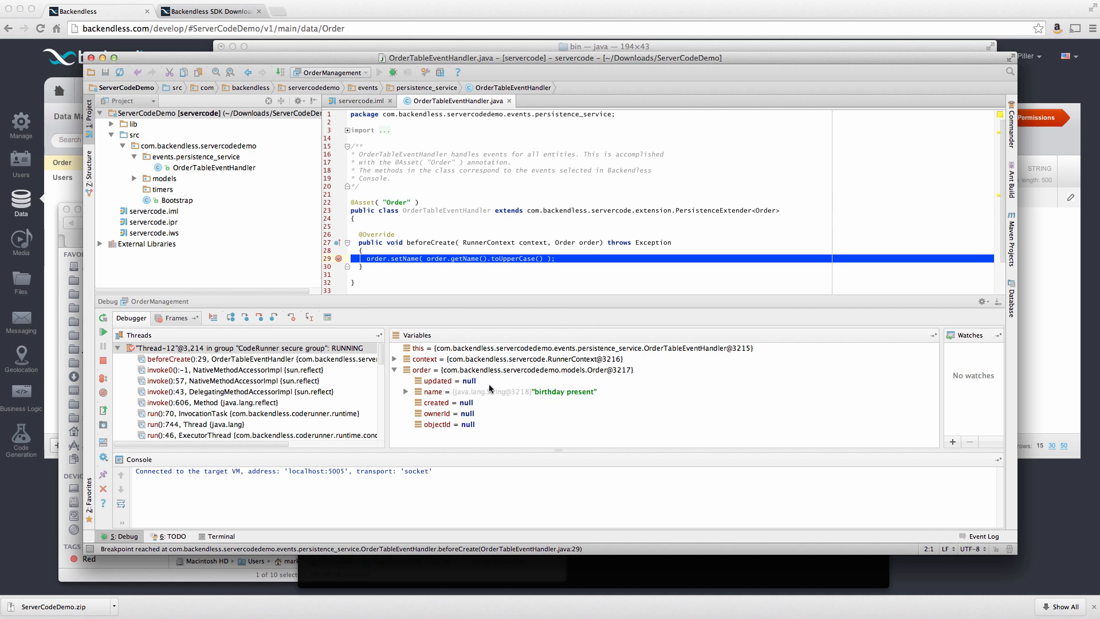
# - Resume the handler paused at line 29 after inspecting the order name 'birthday present'
pyautogui.click(104, 332)
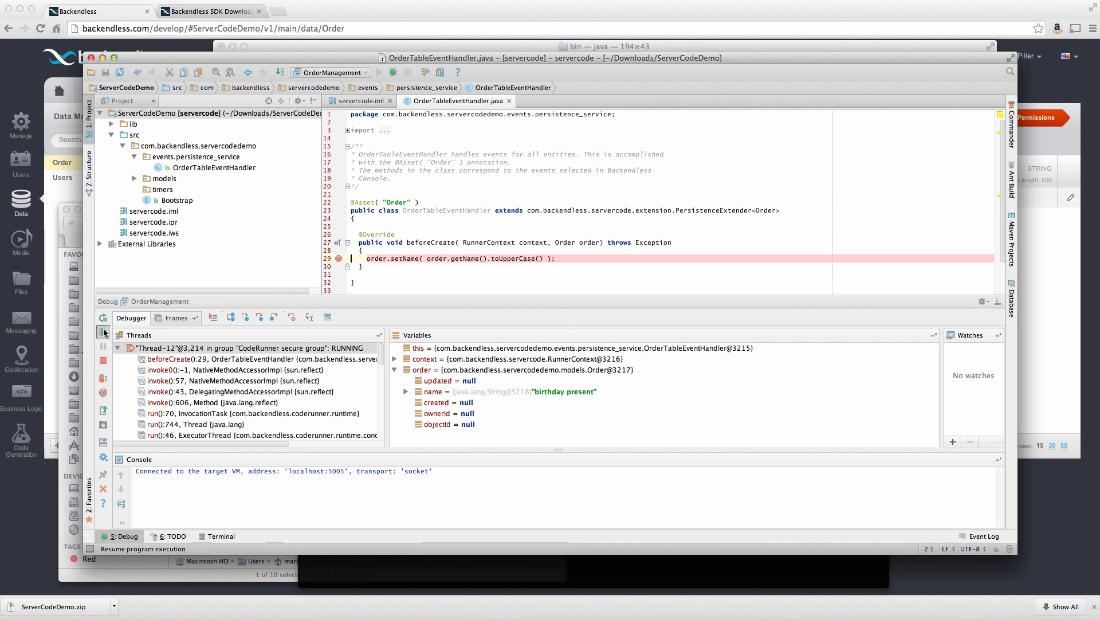
# - Refresh the Order table so the BIRTHDAY PRESENT row appears above MY AWESOME ORDER
pyautogui.press('super+Tab')
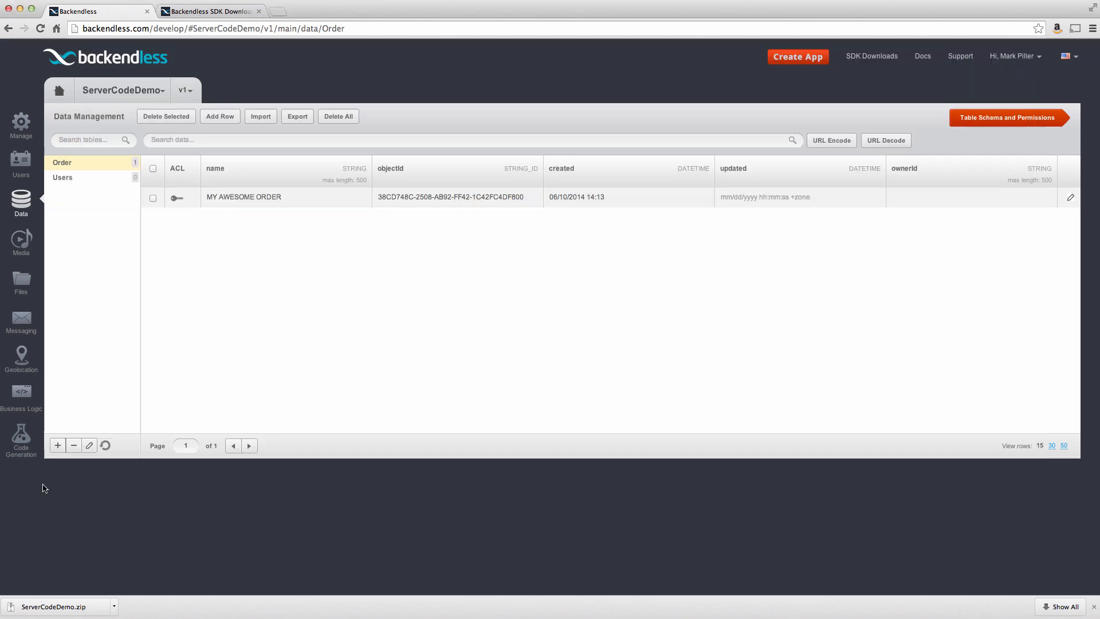
pyautogui.click(106, 445)
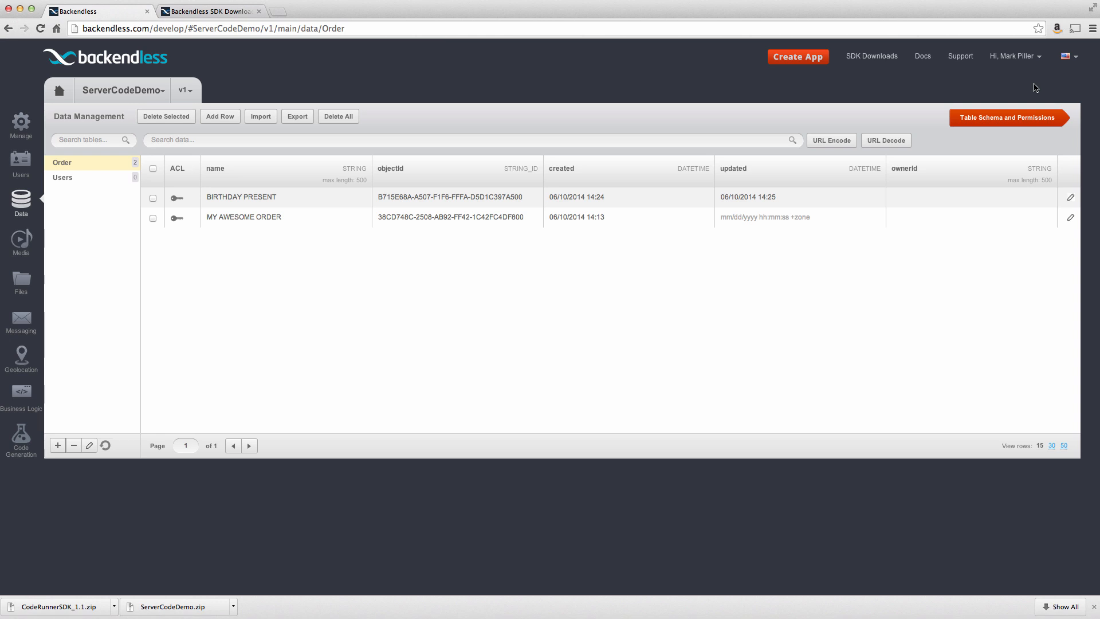
# - List the CodeRunner folder with ls -la and run ./Deploy.sh to deploy the handler to production
pyautogui.press('super+Tab')
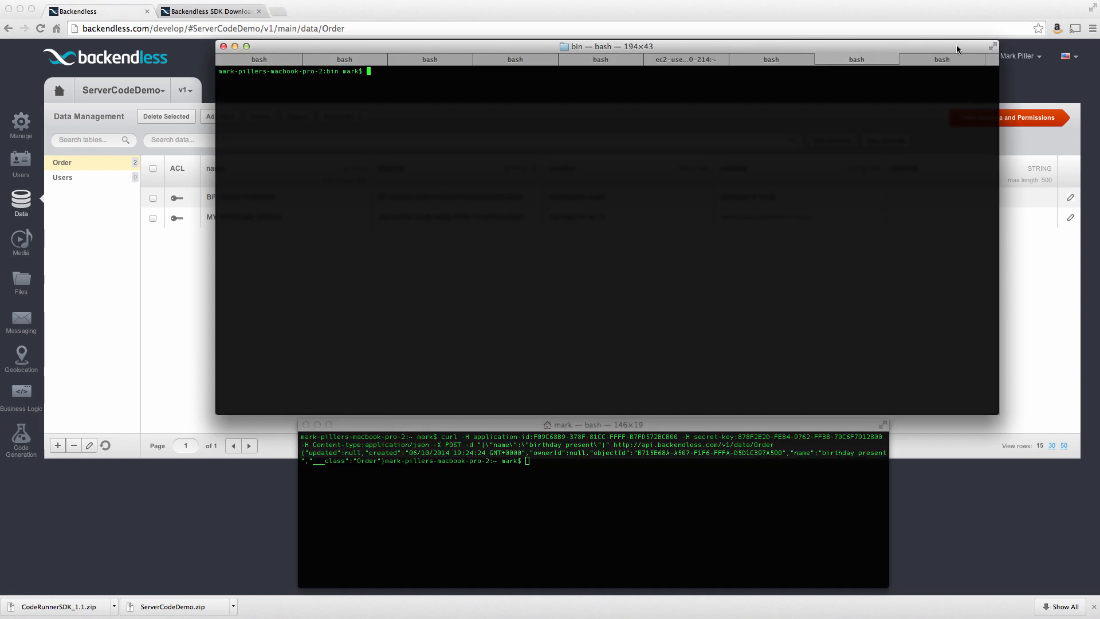
pyautogui.write('ls -la')
pyautogui.press('Return')
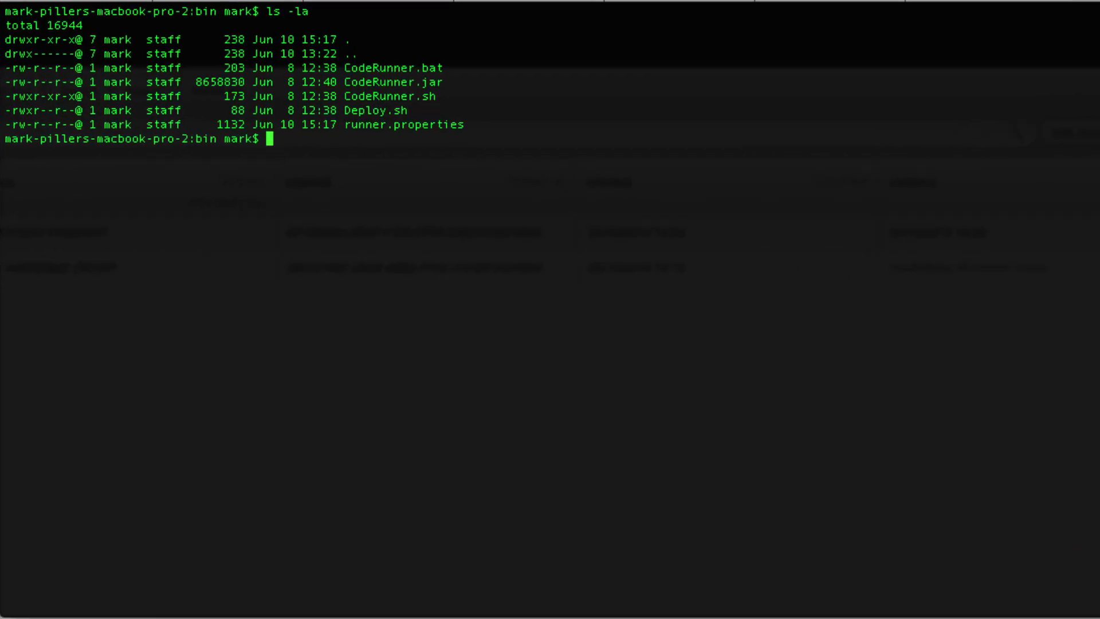
pyautogui.write('./Deploy.sh')
pyautogui.press('Return')
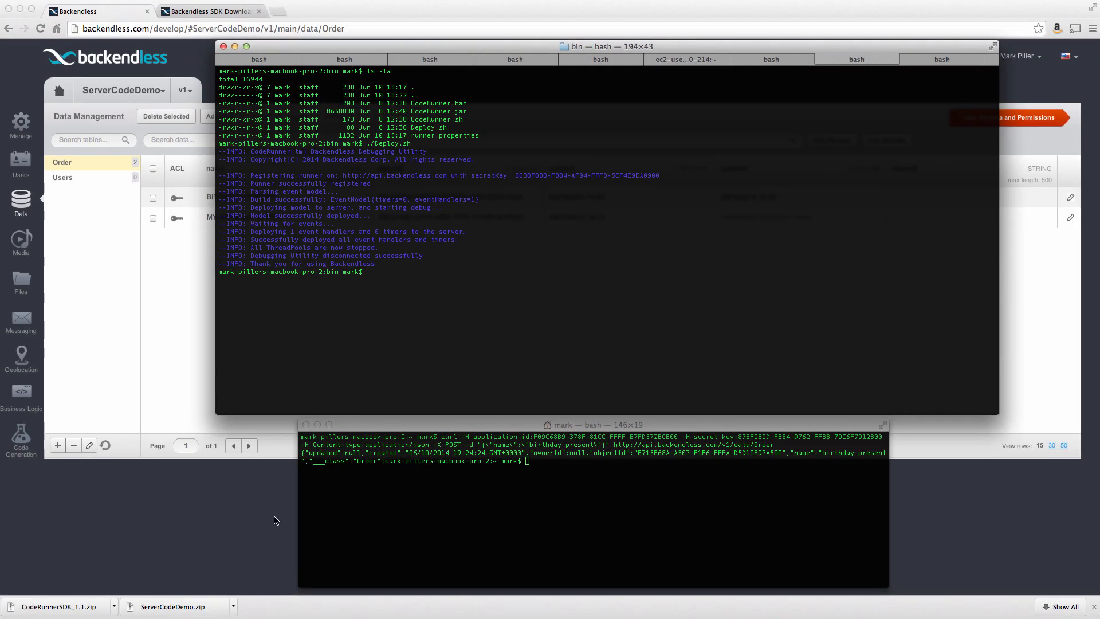
# - Show Business Logic > Production > Data Tables confirming the deployed before-Create Order handler
pyautogui.click(273, 520)
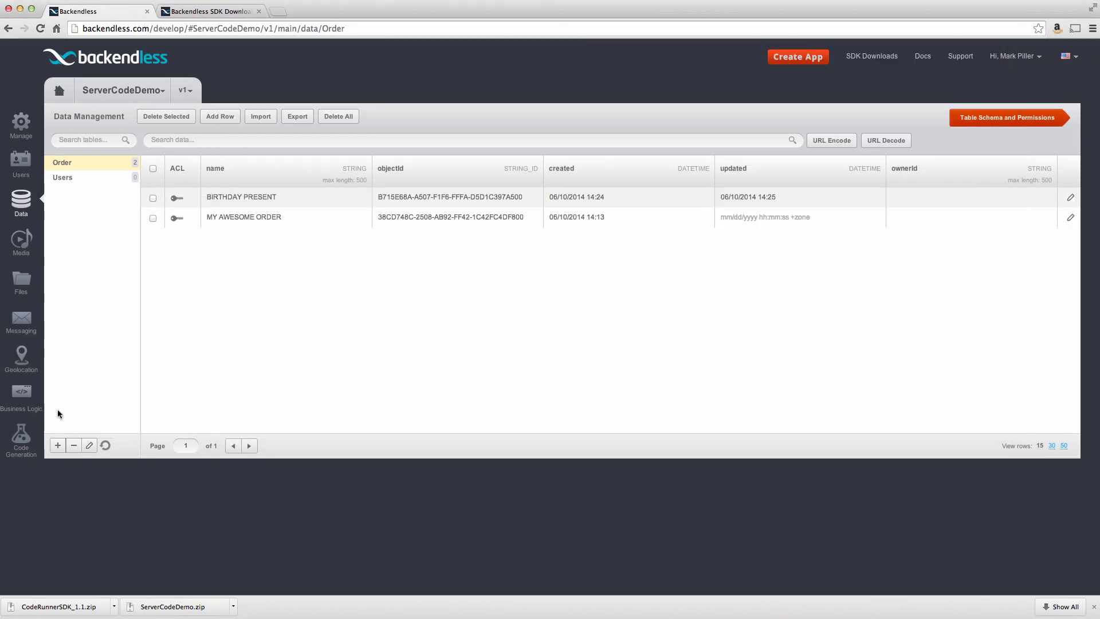
pyautogui.click(22, 395)
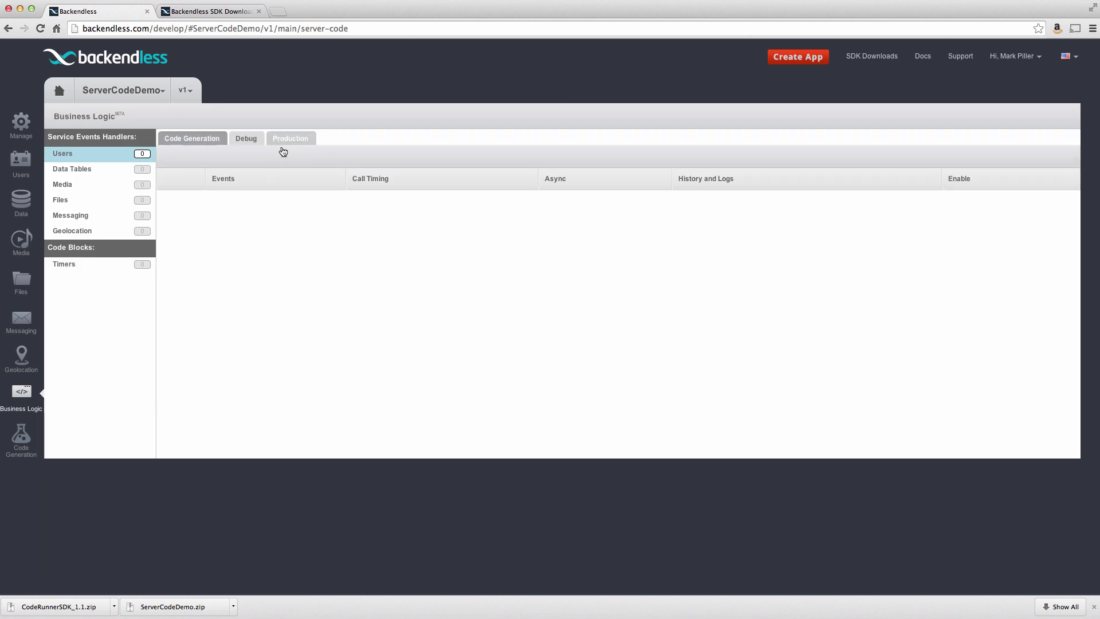
pyautogui.click(289, 139)
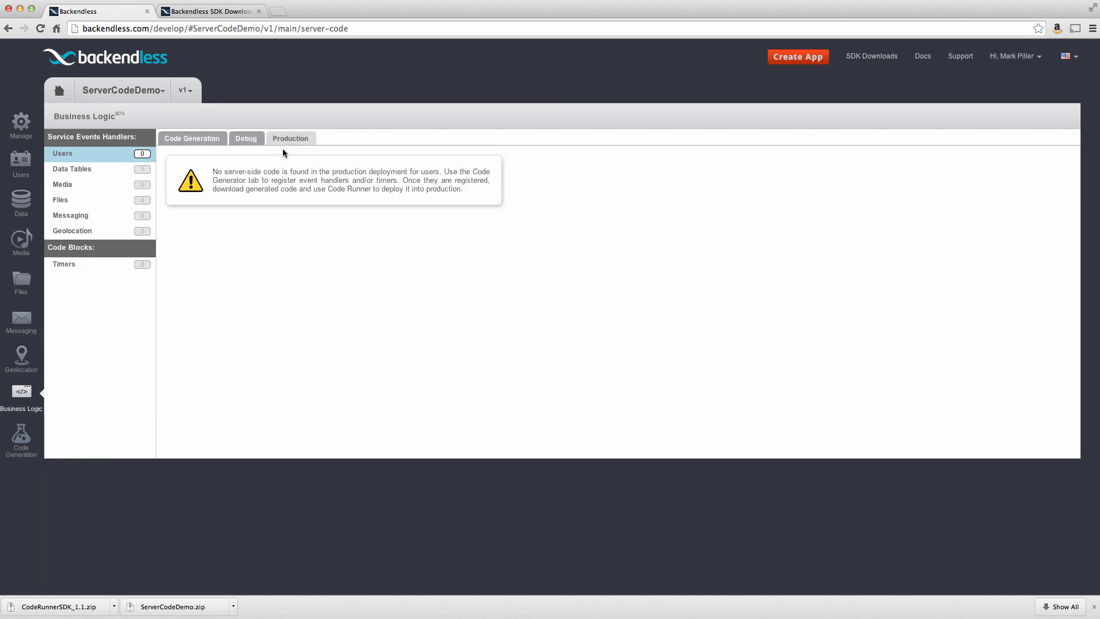
pyautogui.click(72, 168)
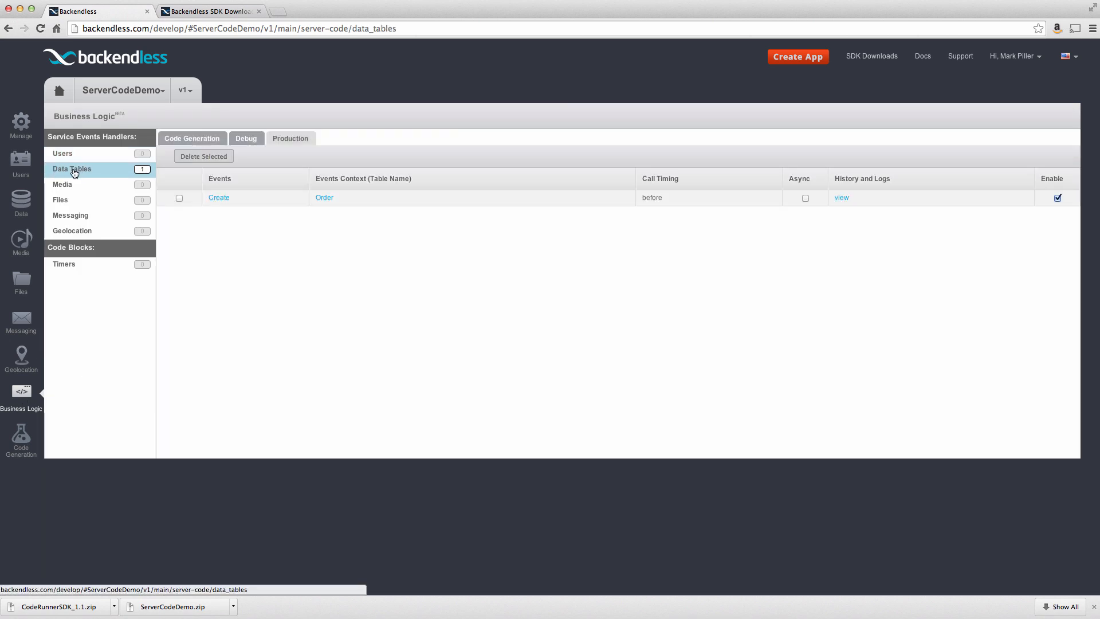